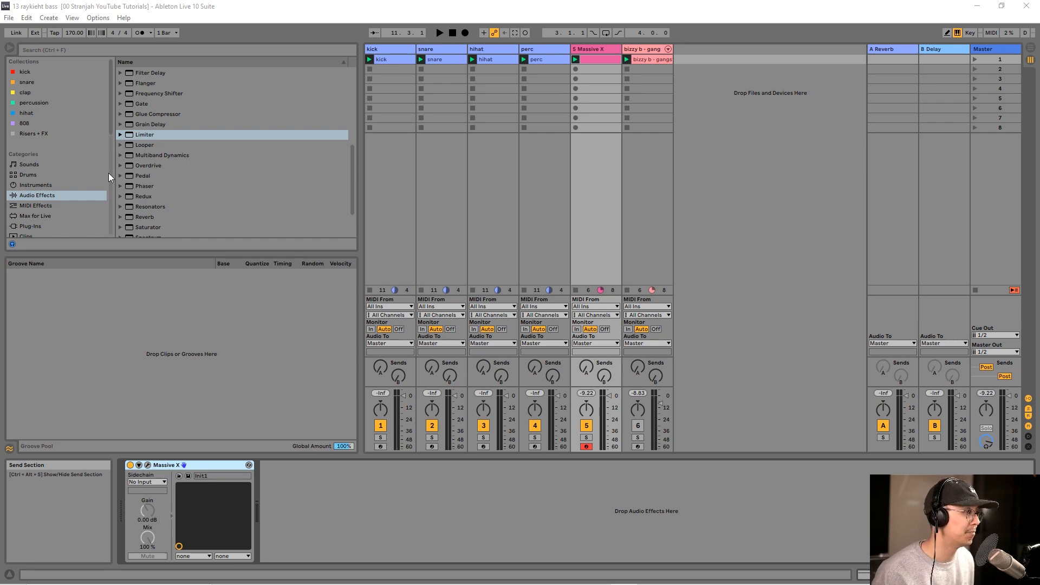
# Load the Massive X plug-in on a new MIDI track and turn its first wavetable position to a sine wave.
pyautogui.click(31, 226)
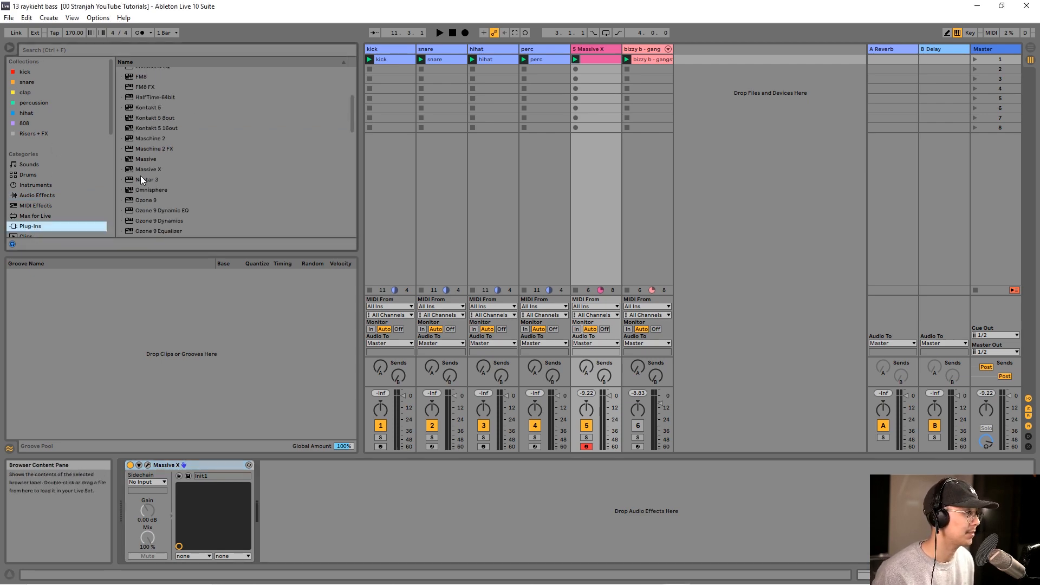
pyautogui.moveTo(142, 170); pyautogui.dragTo(716, 76)
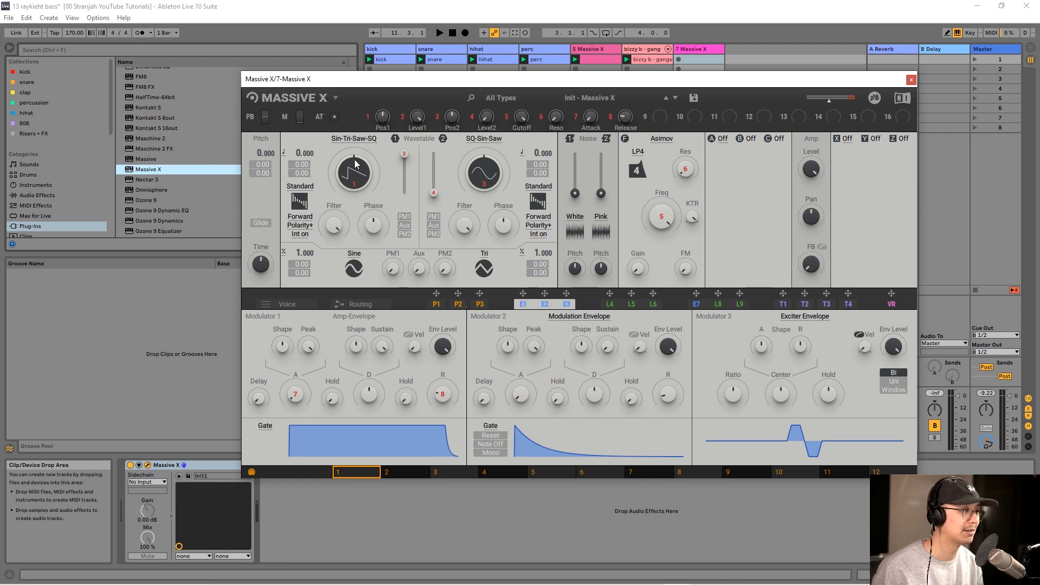
pyautogui.moveTo(355, 163); pyautogui.dragTo(354, 175)
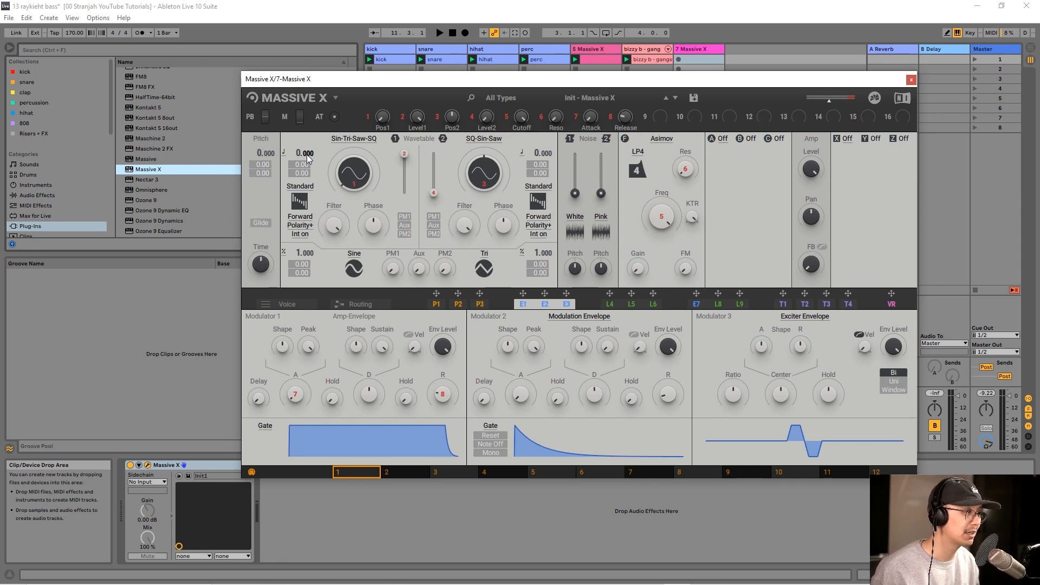
# Set the wavetable oscillators' pitches to 0.250 and -0.250 and raise the second oscillator's level to full.
pyautogui.moveTo(308, 156); pyautogui.dragTo(309, 142)
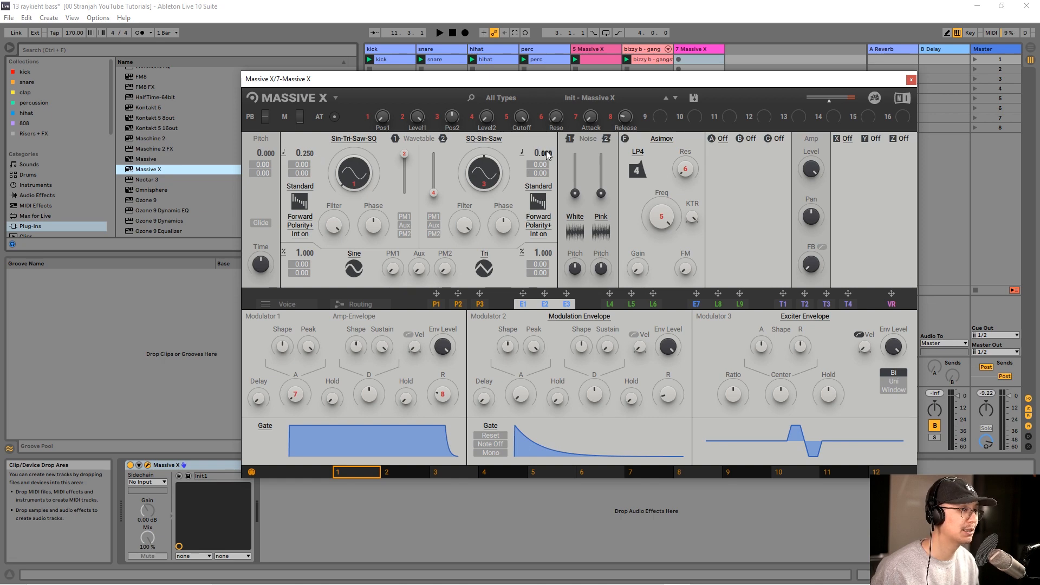
pyautogui.moveTo(542, 153)
pyautogui.mouseDown()
pyautogui.moveTo(541, 165)
pyautogui.moveTo(539, 154)
pyautogui.mouseUp()
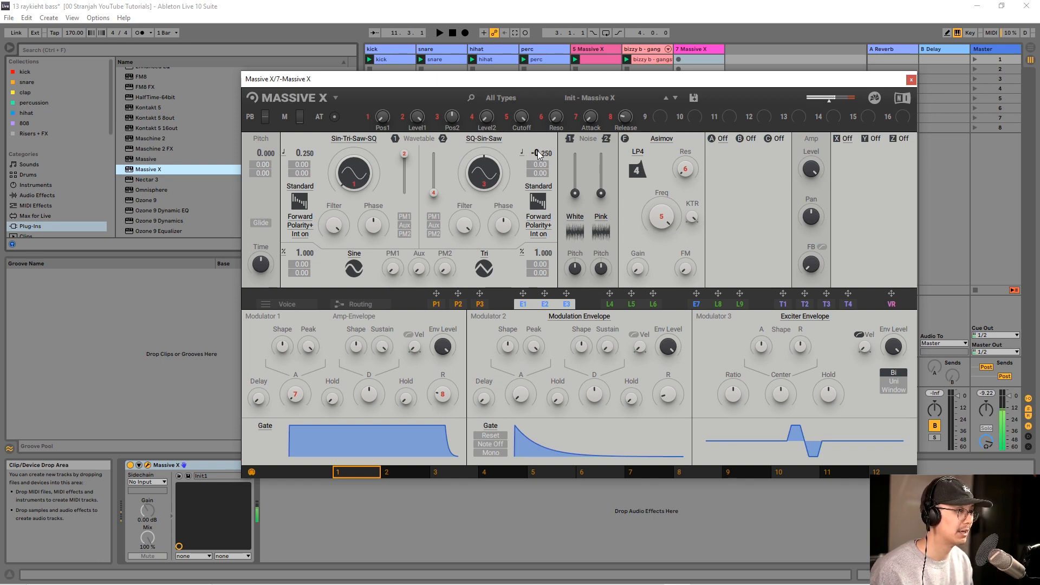
pyautogui.moveTo(684, 81); pyautogui.dragTo(654, 58)
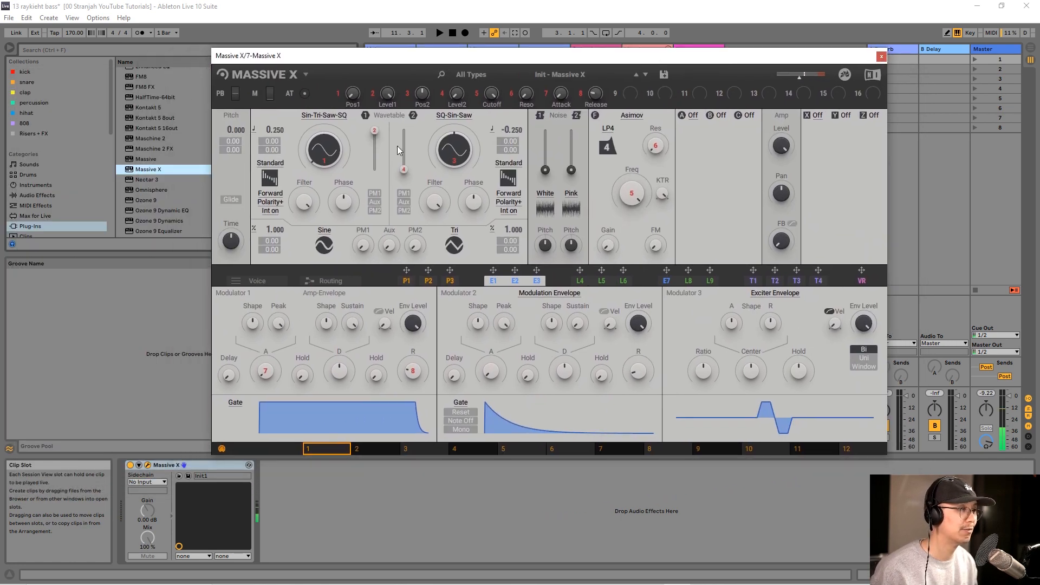
pyautogui.moveTo(404, 170); pyautogui.dragTo(403, 131)
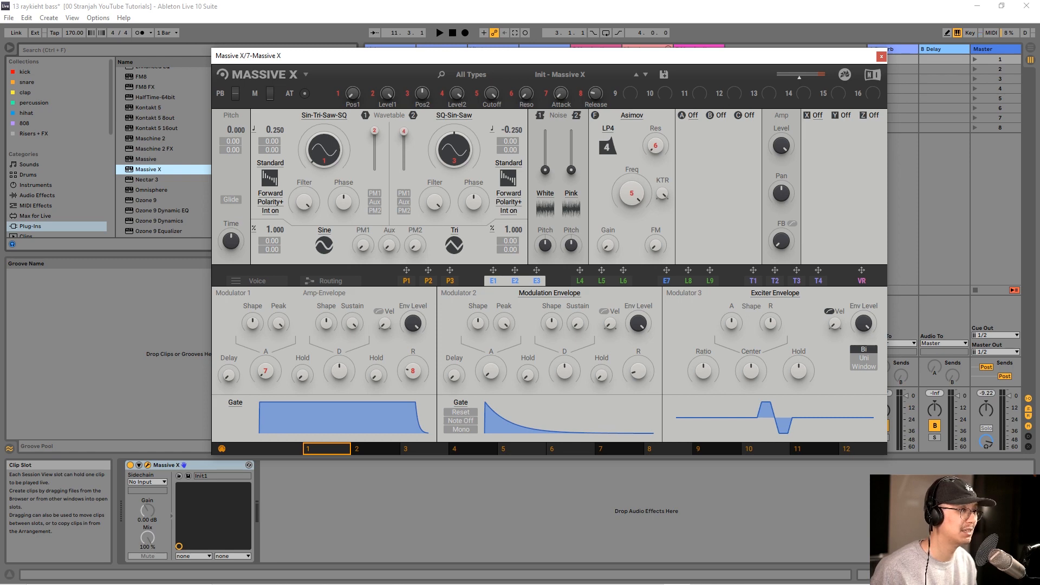
# Change both wavetable oscillators from Standard to Formant mode.
pyautogui.moveTo(440, 60); pyautogui.dragTo(485, 154)
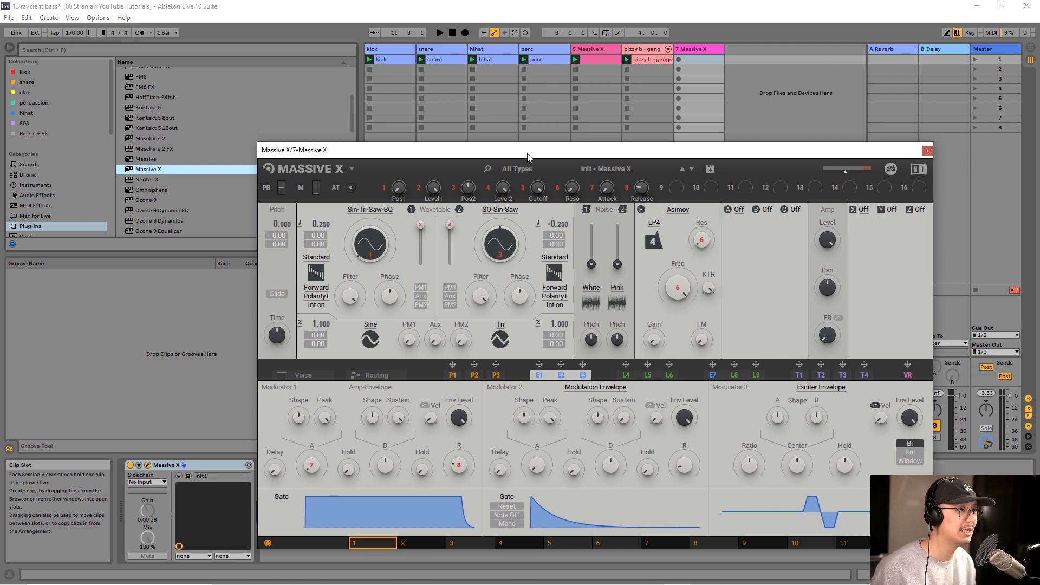
pyautogui.moveTo(527, 154); pyautogui.dragTo(492, 94)
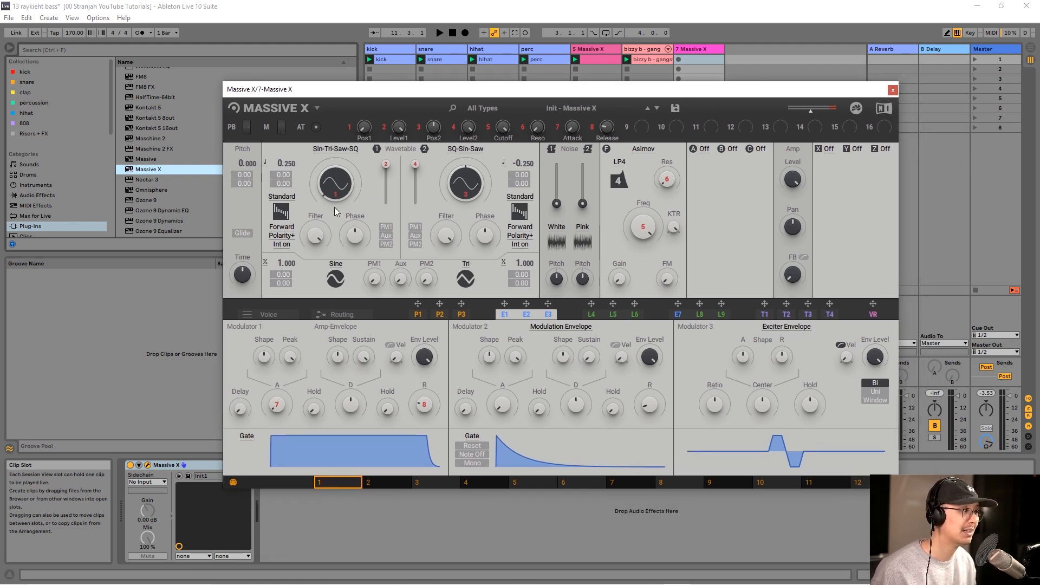
pyautogui.click(281, 200)
pyautogui.click(281, 201)
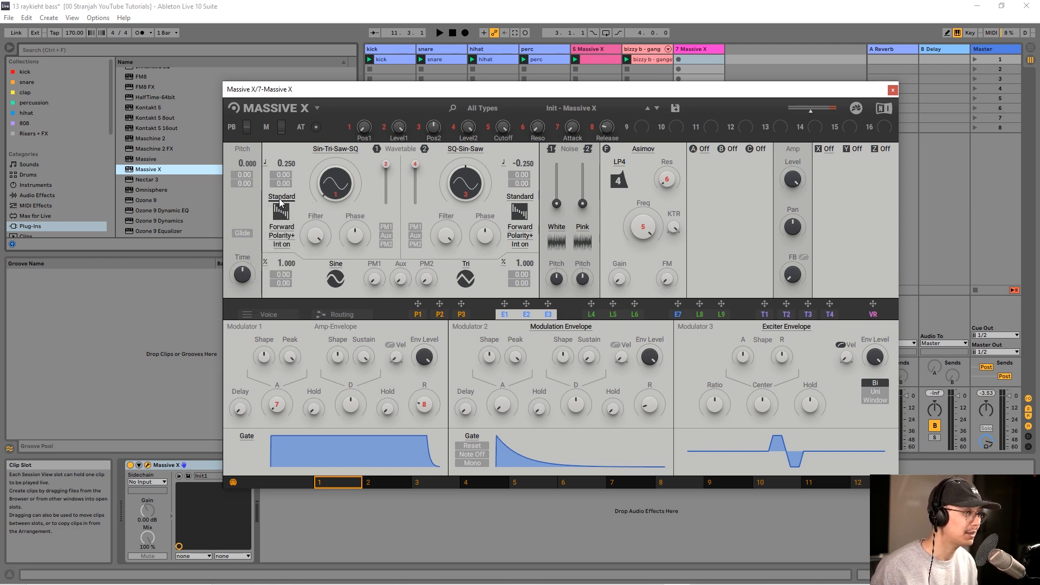
pyautogui.click(288, 201)
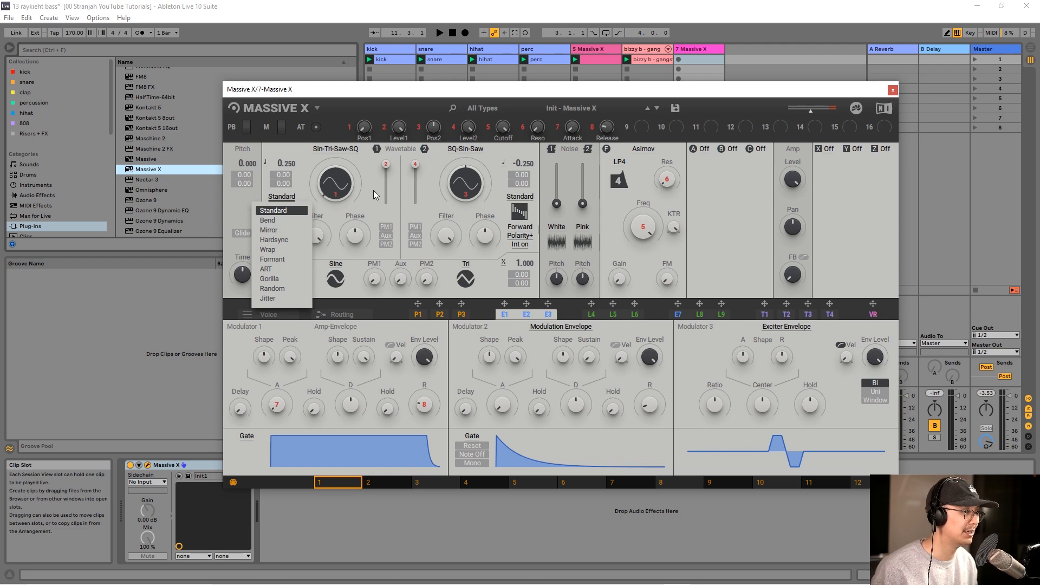
pyautogui.click(285, 259)
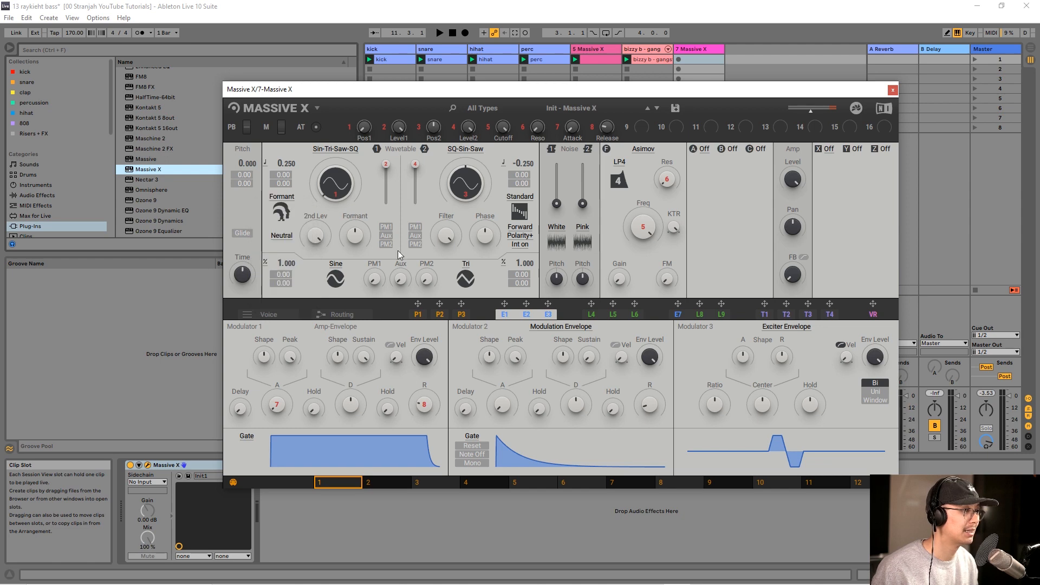
pyautogui.click(519, 198)
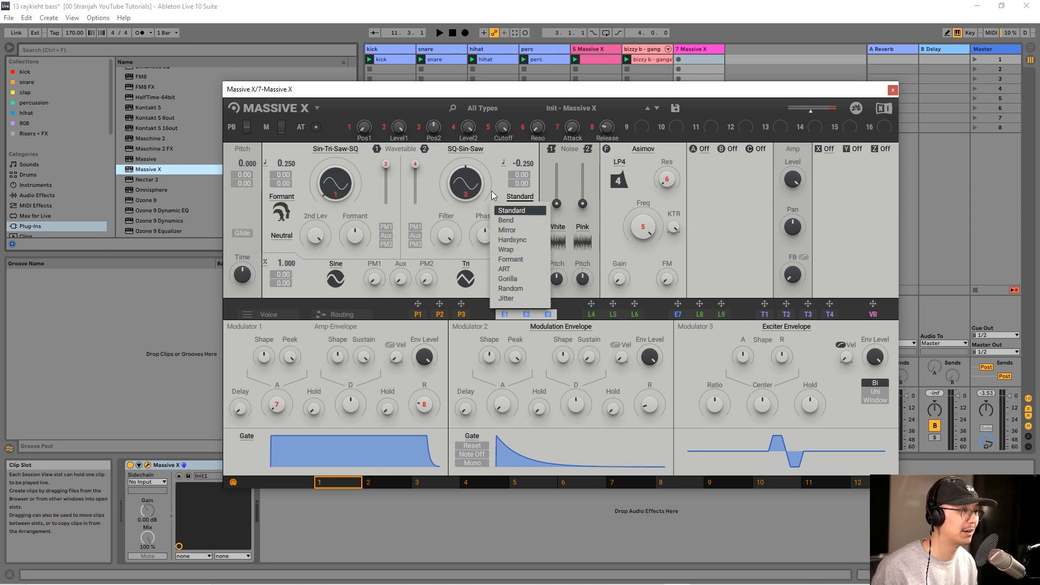
pyautogui.click(522, 259)
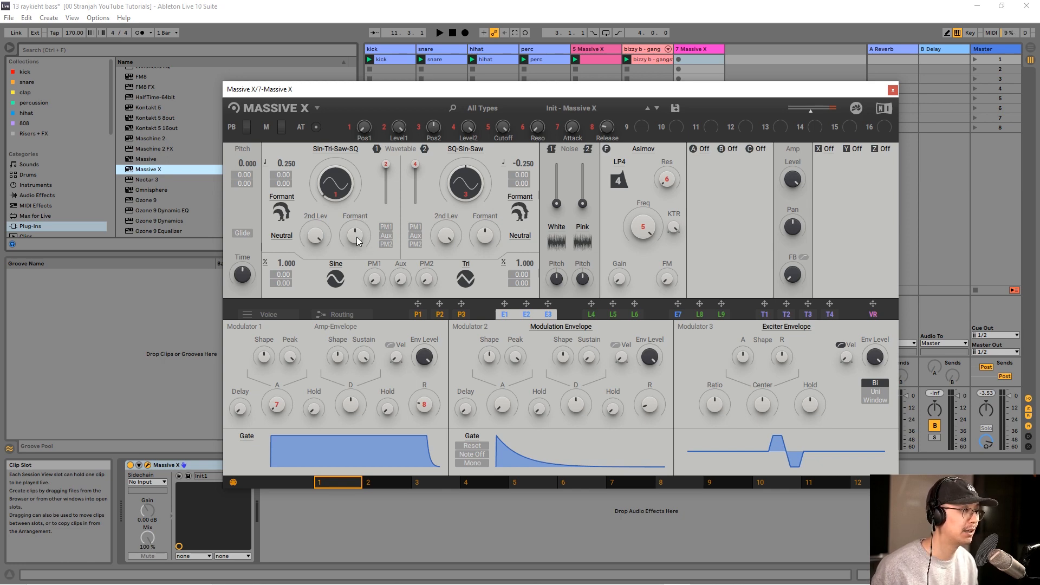
# Turn the Formant amount of both wavetable oscillators down to about the nine o'clock position.
pyautogui.moveTo(357, 237); pyautogui.dragTo(357, 241)
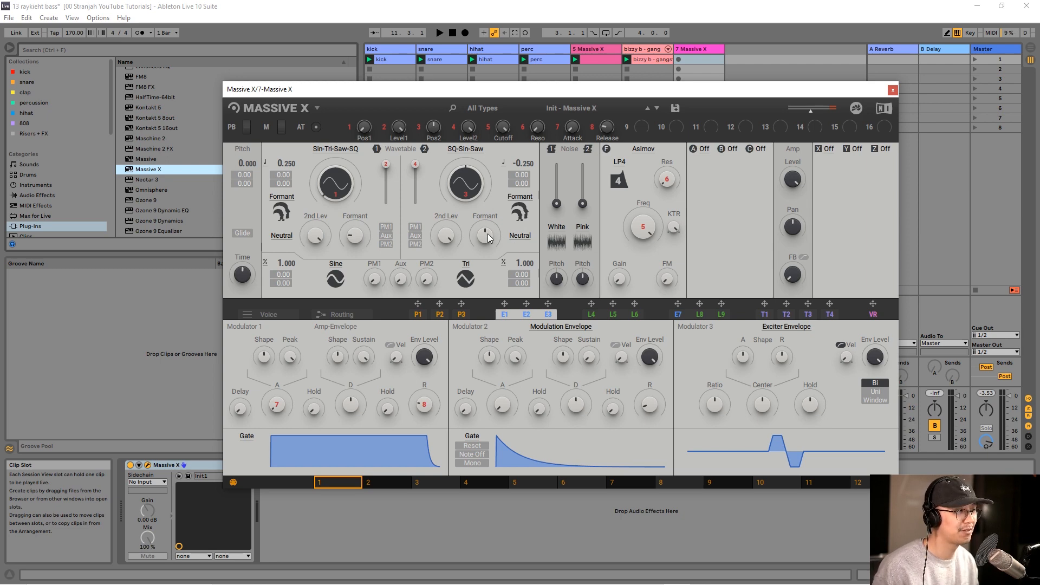
pyautogui.moveTo(488, 234); pyautogui.dragTo(488, 238)
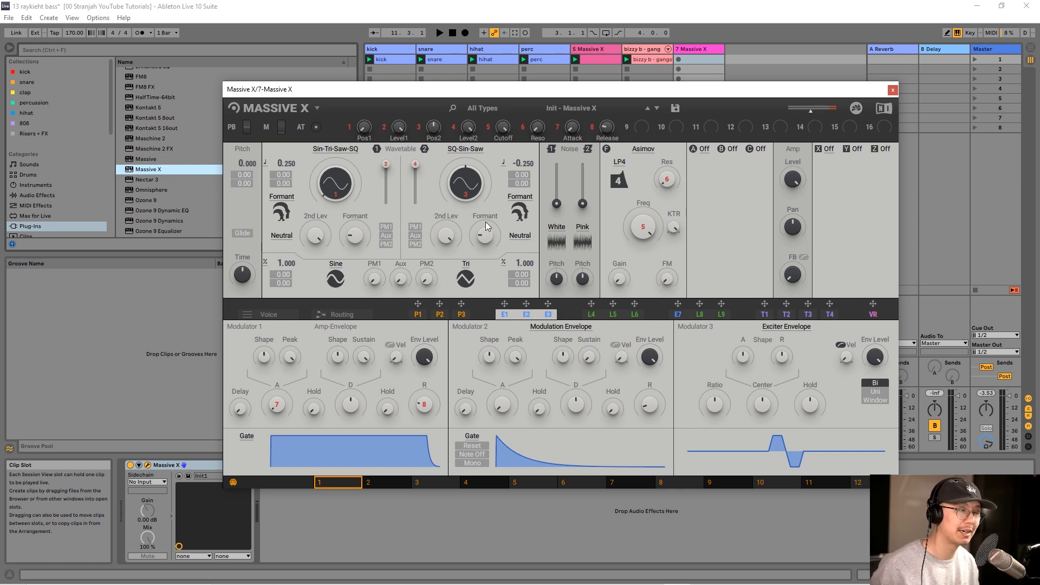
pyautogui.moveTo(481, 235); pyautogui.dragTo(481, 237)
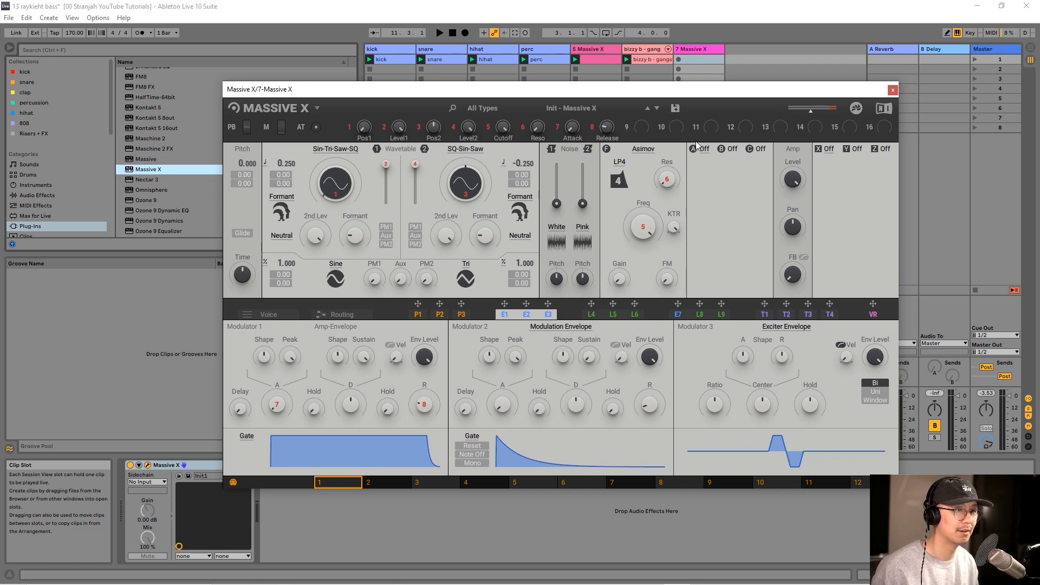
# Add an OSC effect in insert slot B, set its waveform to Sine and adjust its mix.
pyautogui.click(732, 149)
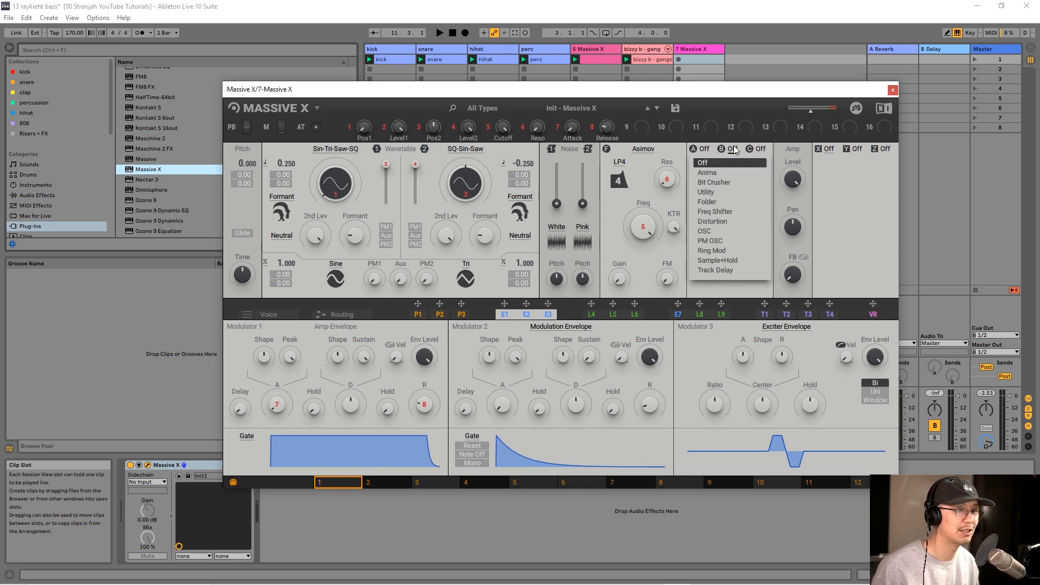
pyautogui.click(706, 230)
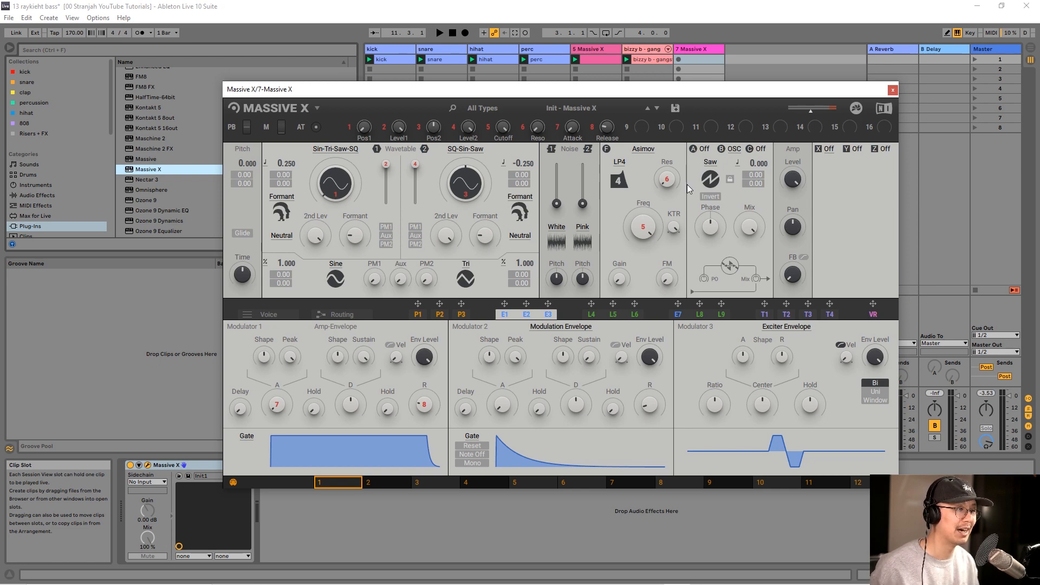
pyautogui.click(713, 166)
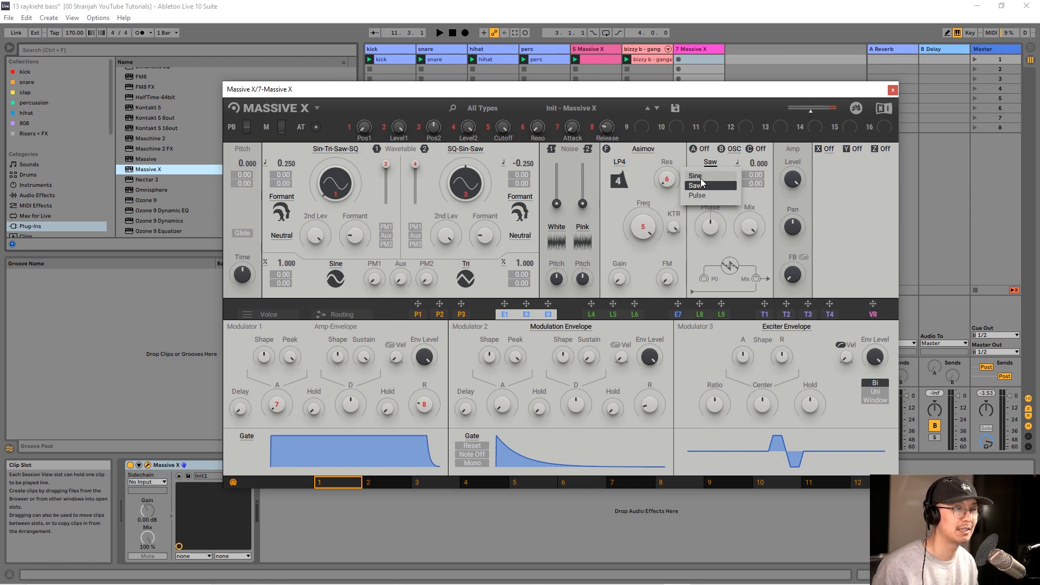
pyautogui.click(701, 177)
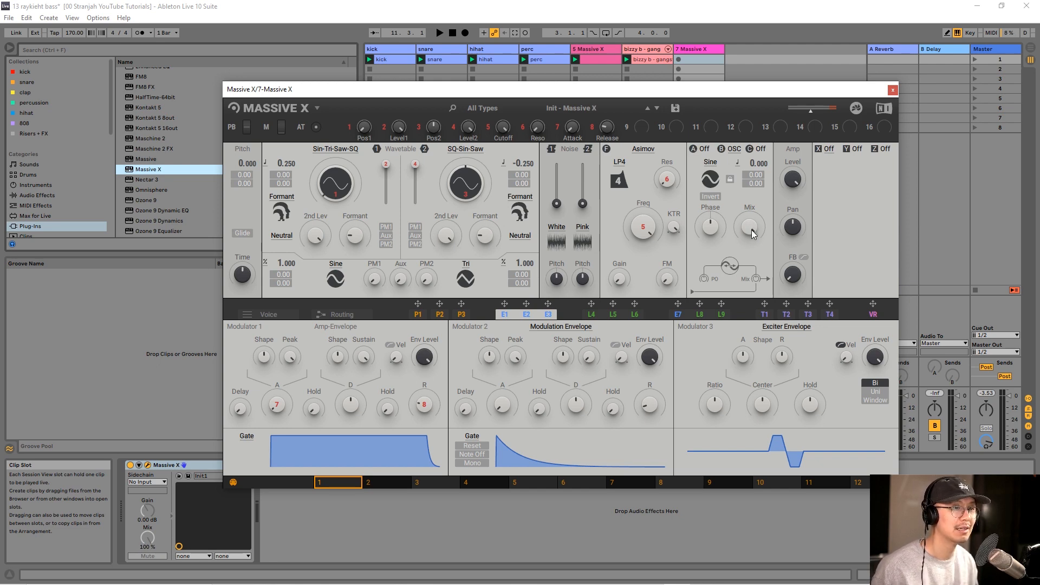
pyautogui.moveTo(750, 226); pyautogui.dragTo(749, 228)
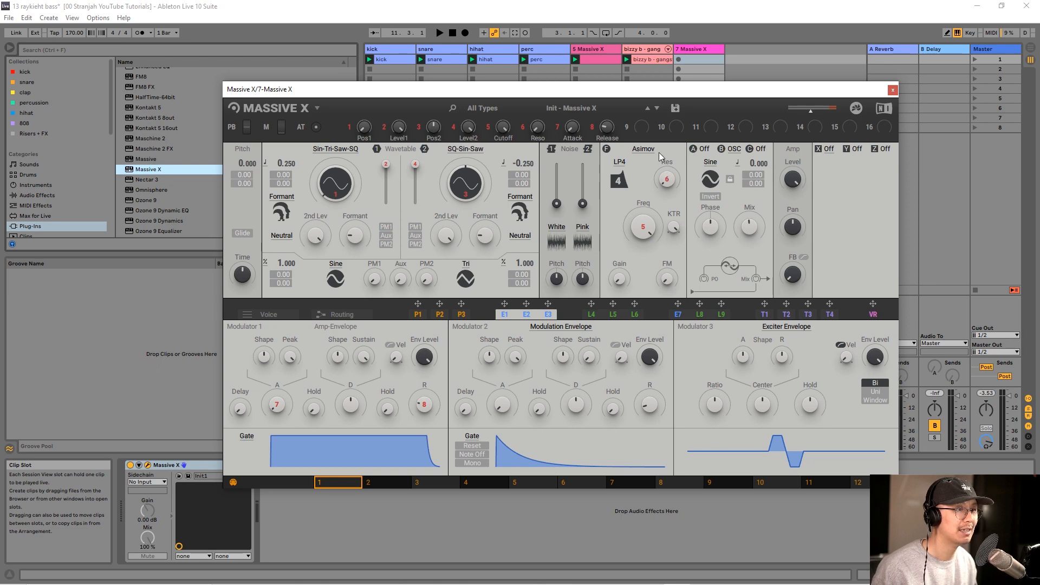
# Set the filter to Blue Monark in HP mode and lower its frequency to about the nine o'clock position.
pyautogui.click(619, 162)
pyautogui.click(614, 174)
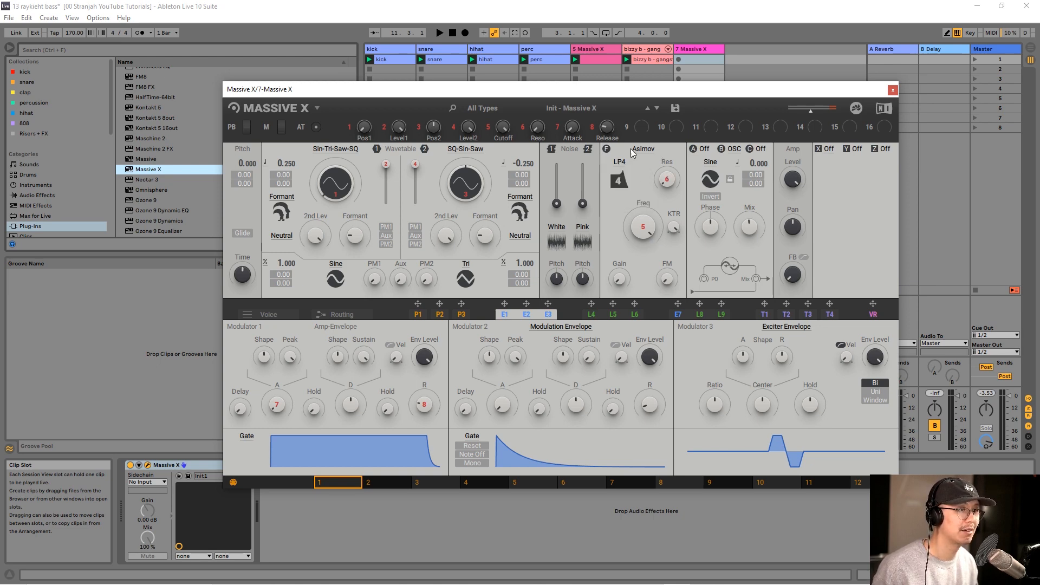
pyautogui.click(634, 149)
pyautogui.click(621, 173)
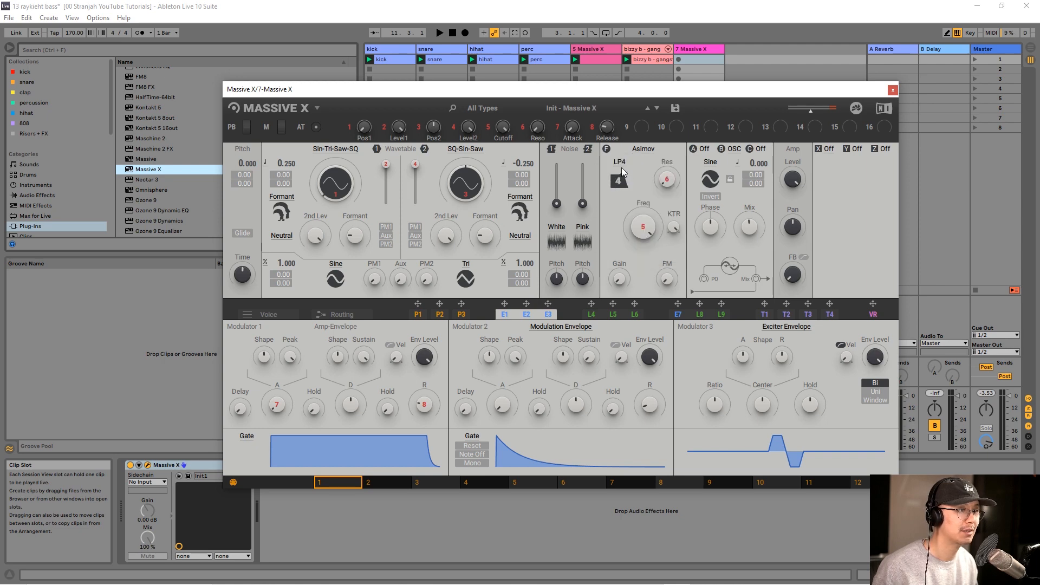
pyautogui.click(621, 162)
pyautogui.click(644, 151)
pyautogui.click(650, 151)
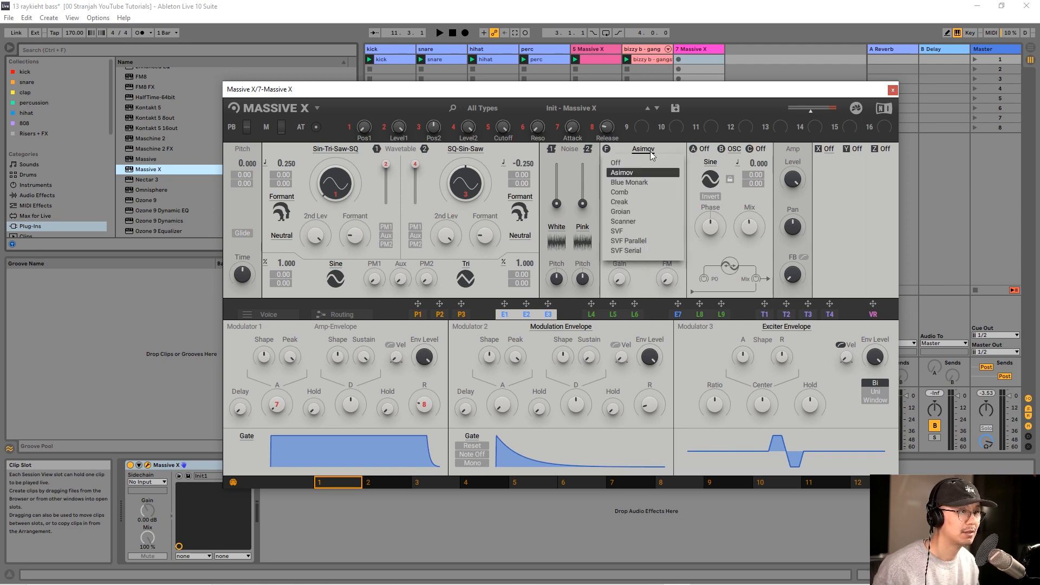
pyautogui.click(641, 184)
pyautogui.click(620, 163)
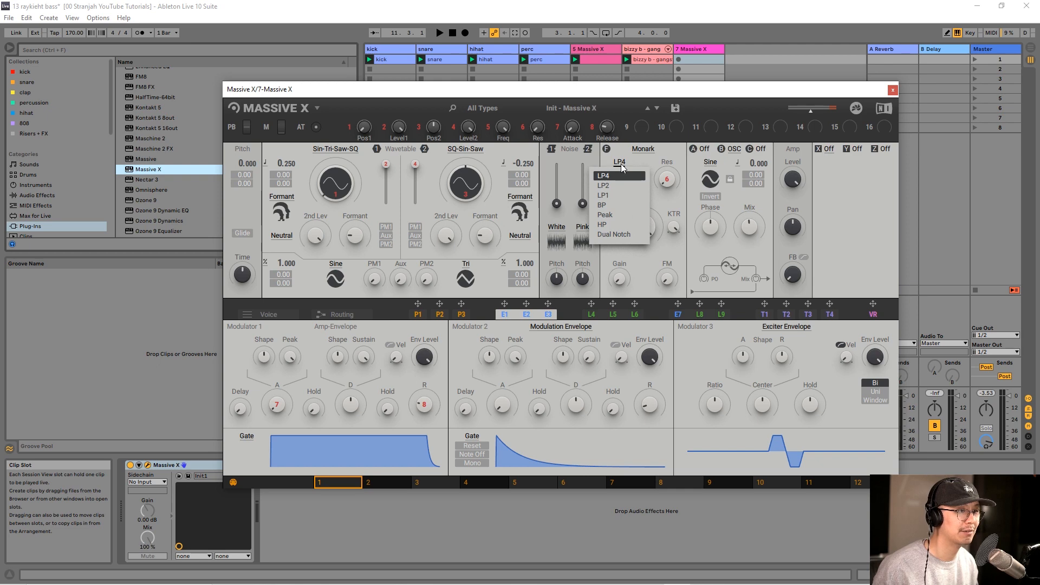
pyautogui.click(614, 223)
pyautogui.moveTo(641, 223); pyautogui.dragTo(645, 231)
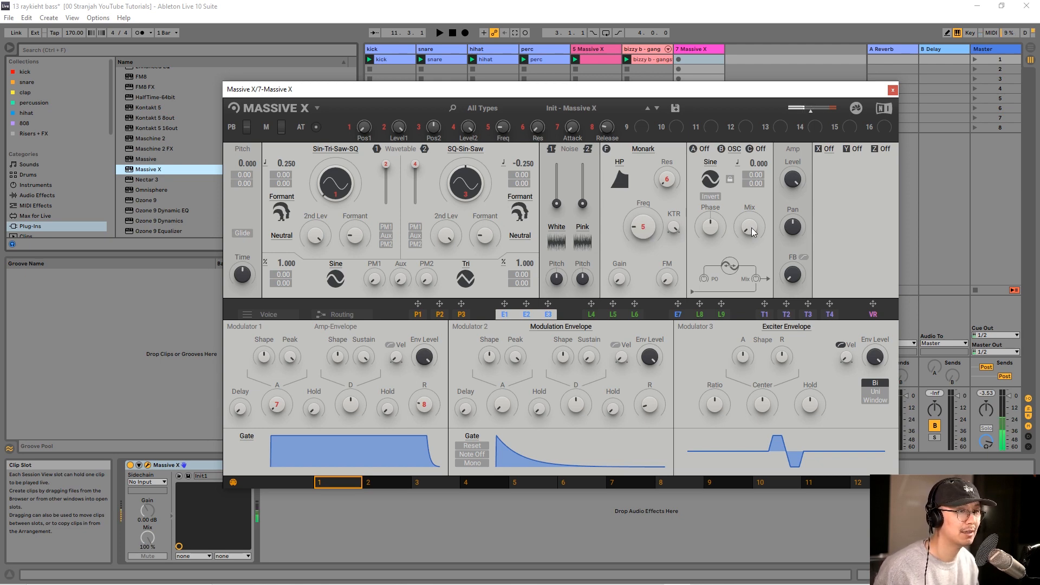
# Raise the sine insert's mix to about nine o'clock and increase the synth's master volume slightly.
pyautogui.moveTo(749, 227); pyautogui.dragTo(749, 214)
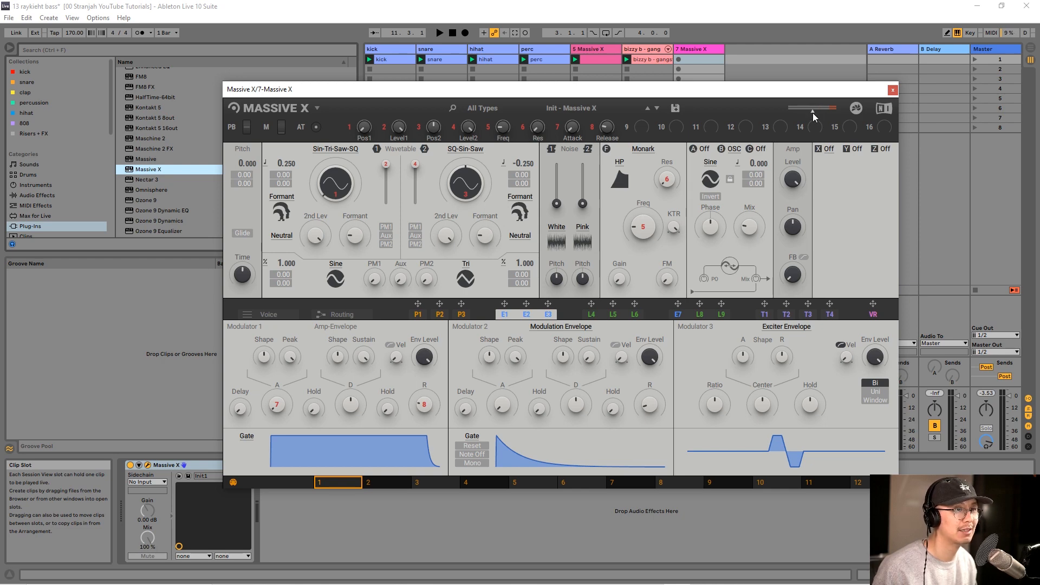
pyautogui.moveTo(812, 111); pyautogui.dragTo(817, 111)
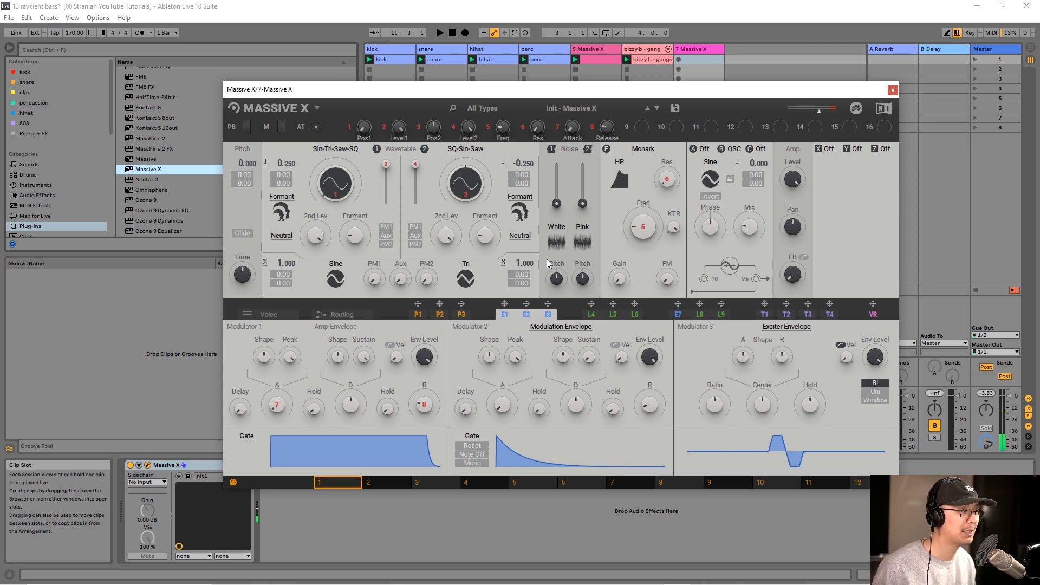
# In the voice settings, set the polyphony to Mono and the engine setup to Reset All.
pyautogui.click(269, 314)
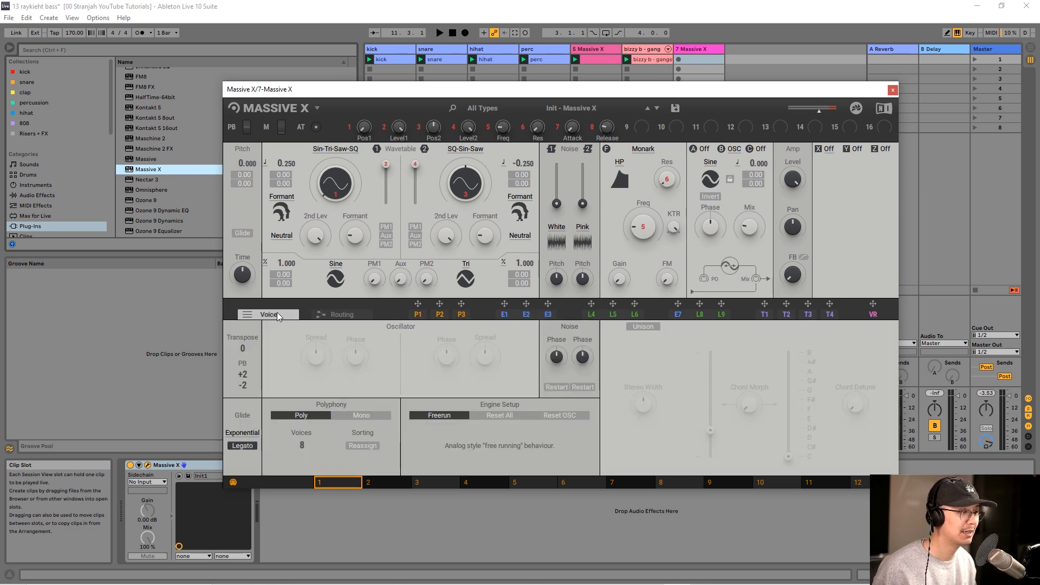
pyautogui.click(375, 415)
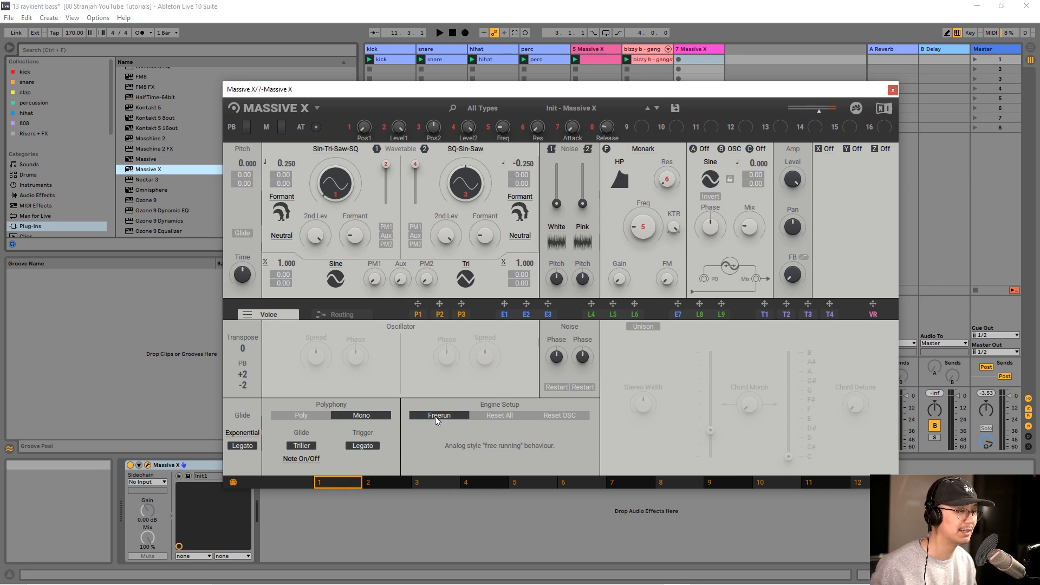
pyautogui.click(489, 416)
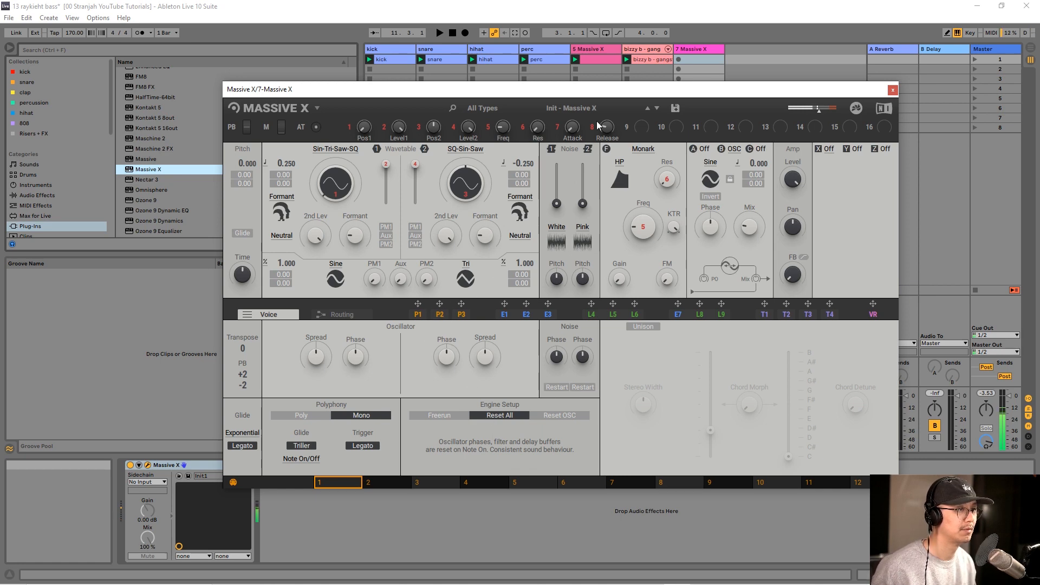
# Create a two-bar MIDI clip in the new Massive X track's first slot and add an E3 note at its start.
pyautogui.doubleClick(700, 60)
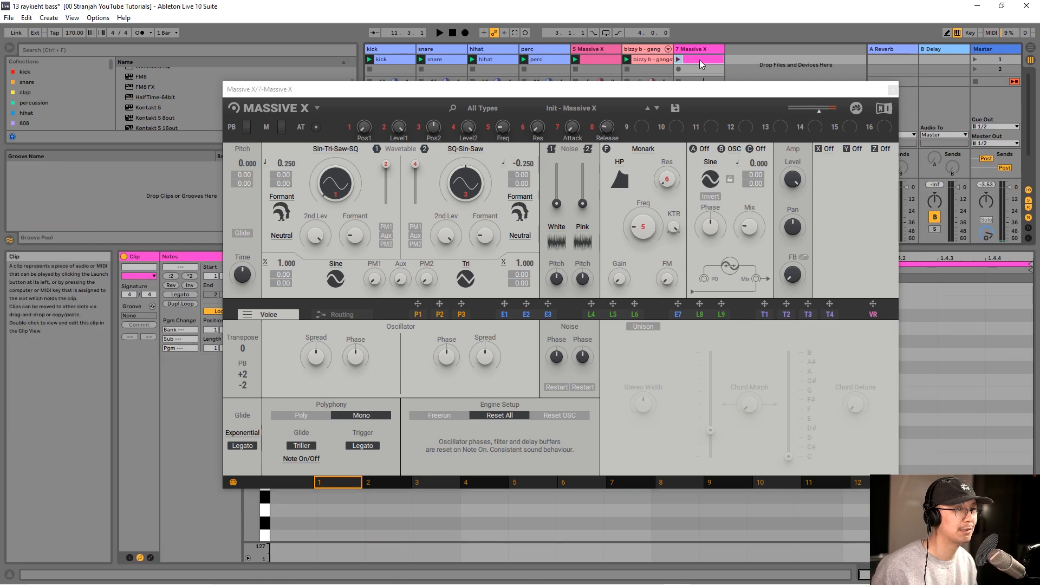
pyautogui.click(892, 90)
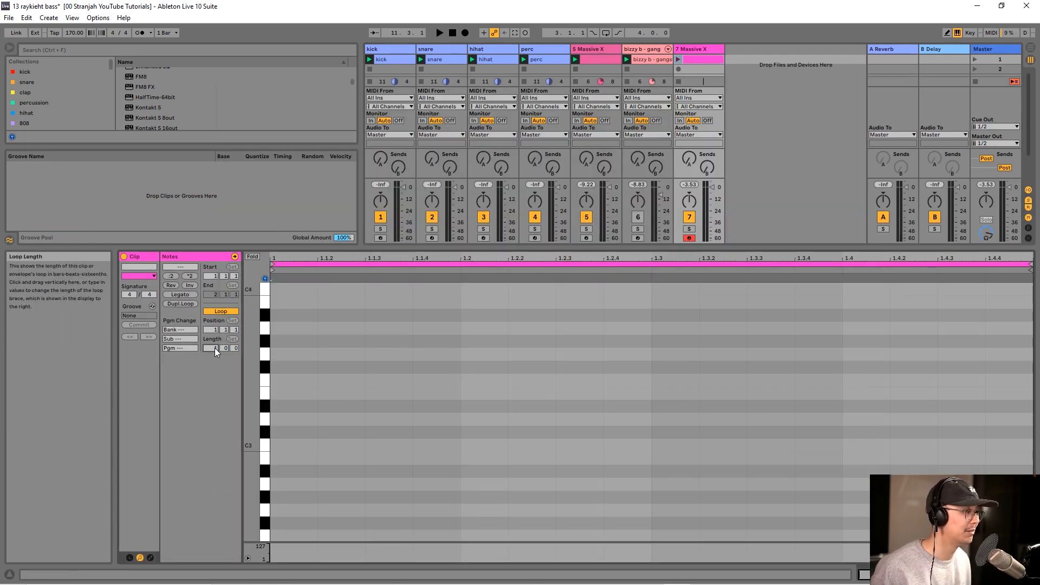
pyautogui.press('Up')
pyautogui.doubleClick(283, 394)
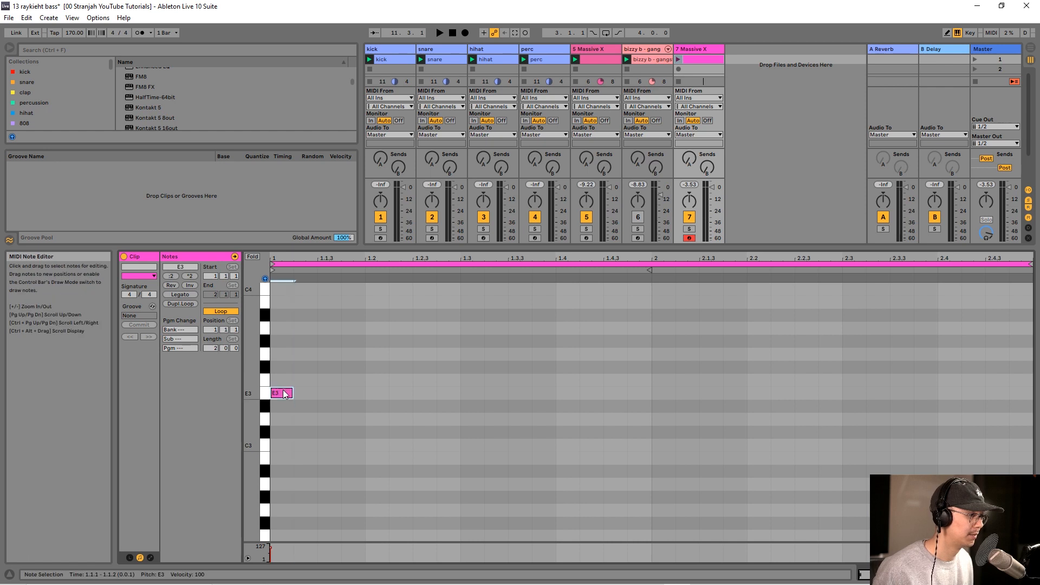
# Transpose the E3 note down to E1 and lengthen it to fill the clip's first bar.
pyautogui.moveTo(283, 393); pyautogui.dragTo(282, 461)
pyautogui.scroll(-3, 283, 461)
pyautogui.scroll(-2, 282, 461)
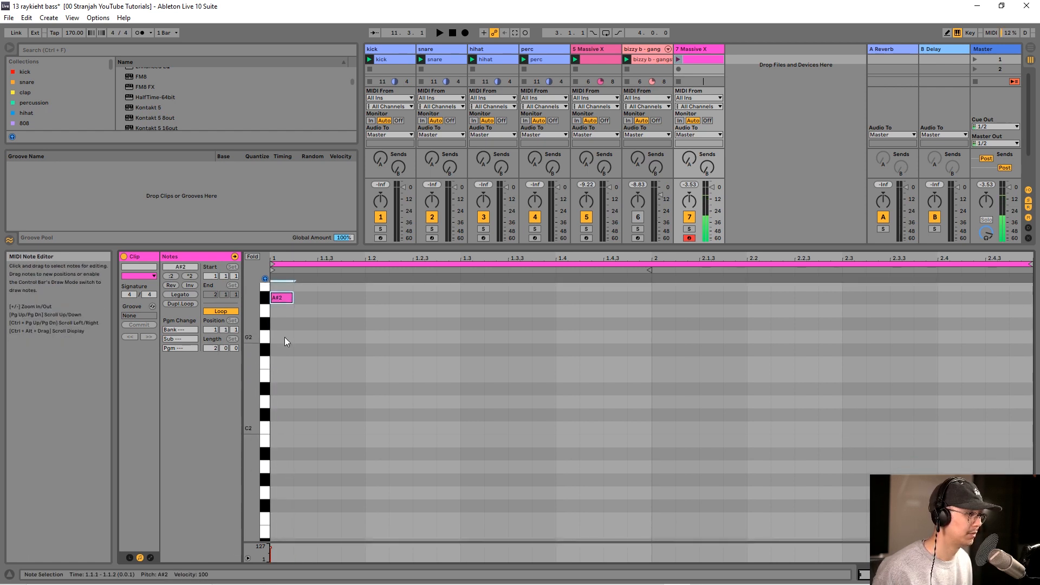
pyautogui.moveTo(283, 297); pyautogui.dragTo(290, 498)
pyautogui.scroll(-2, 291, 492)
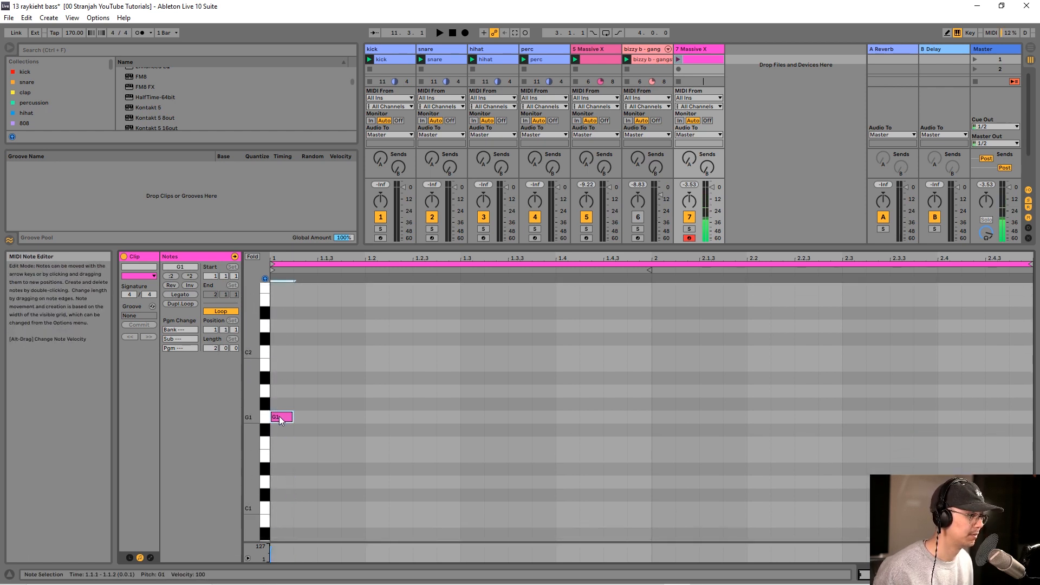
pyautogui.moveTo(282, 416); pyautogui.dragTo(282, 508)
pyautogui.scroll(-2, 282, 507)
pyautogui.moveTo(282, 443); pyautogui.dragTo(659, 385)
# Mute track 5 and launch the new MIDI clip on track 7.
pyautogui.click(587, 217)
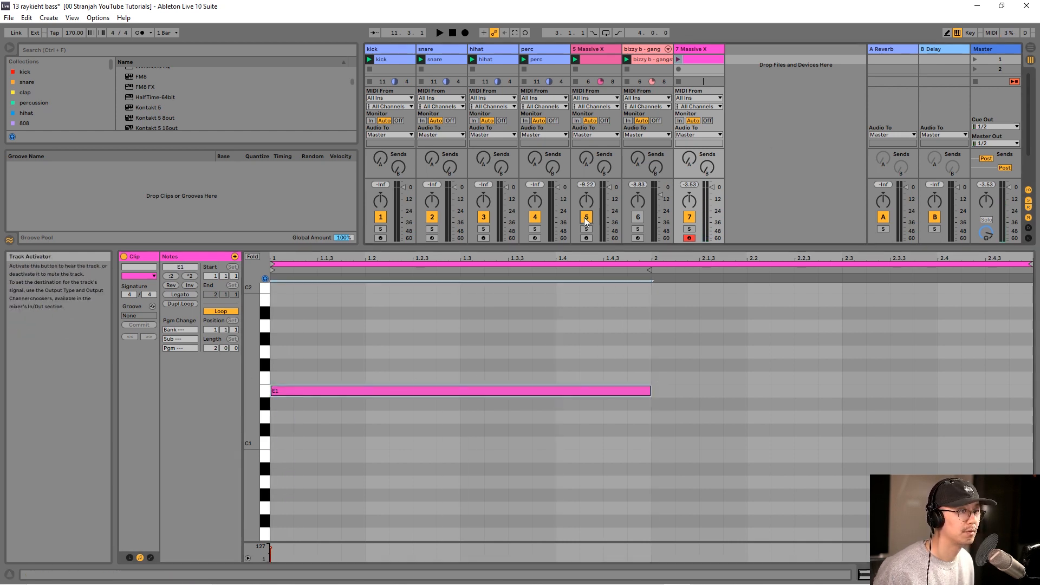
pyautogui.click(680, 68)
pyautogui.click(679, 57)
pyautogui.click(678, 57)
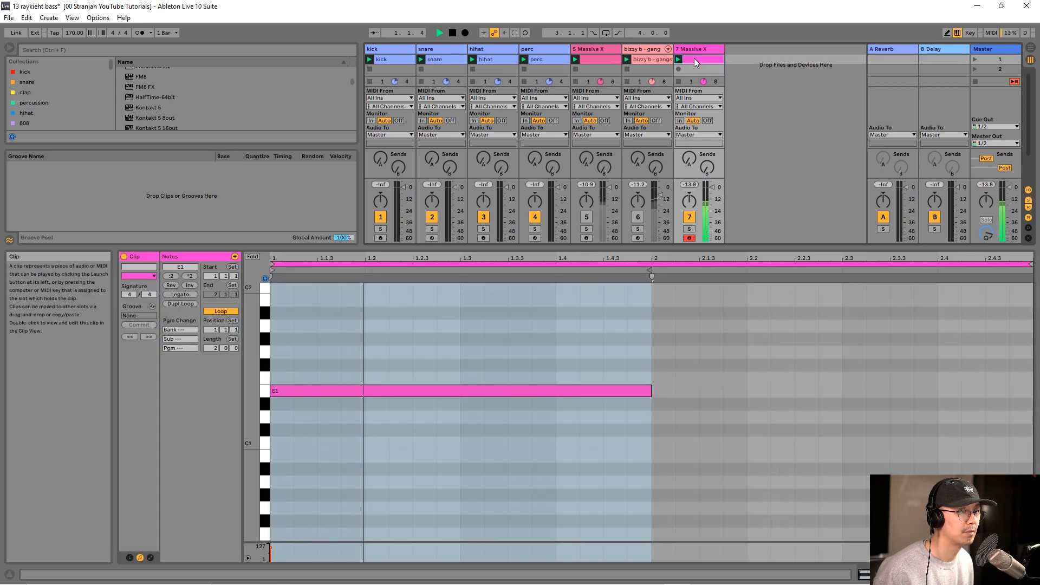
# Write half-bar notes E1 and C1 in bar one and a B0 across bar two, trimmed slightly before the loop end.
pyautogui.moveTo(623, 390); pyautogui.dragTo(1032, 457)
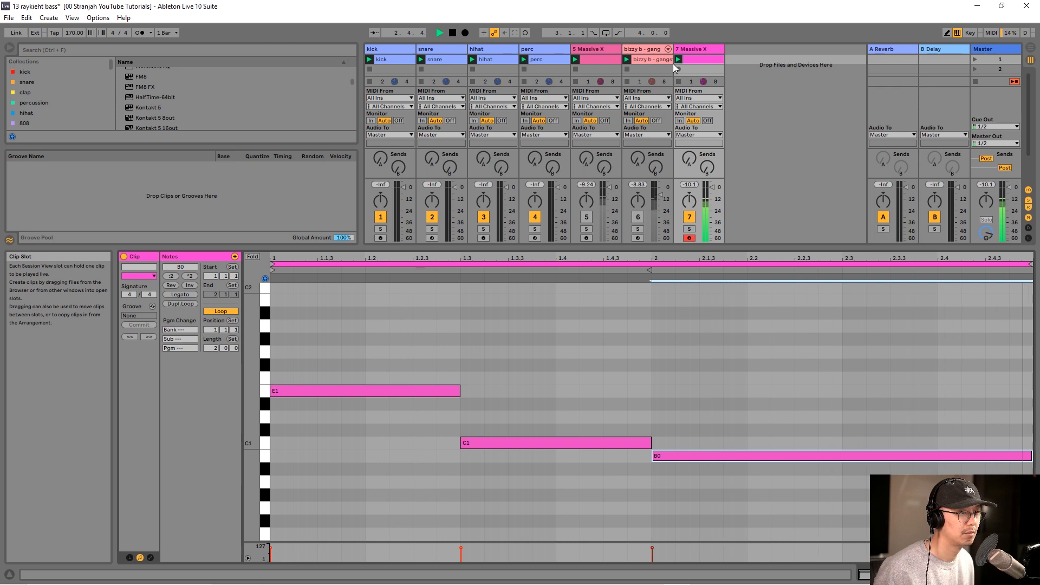
pyautogui.press('space')
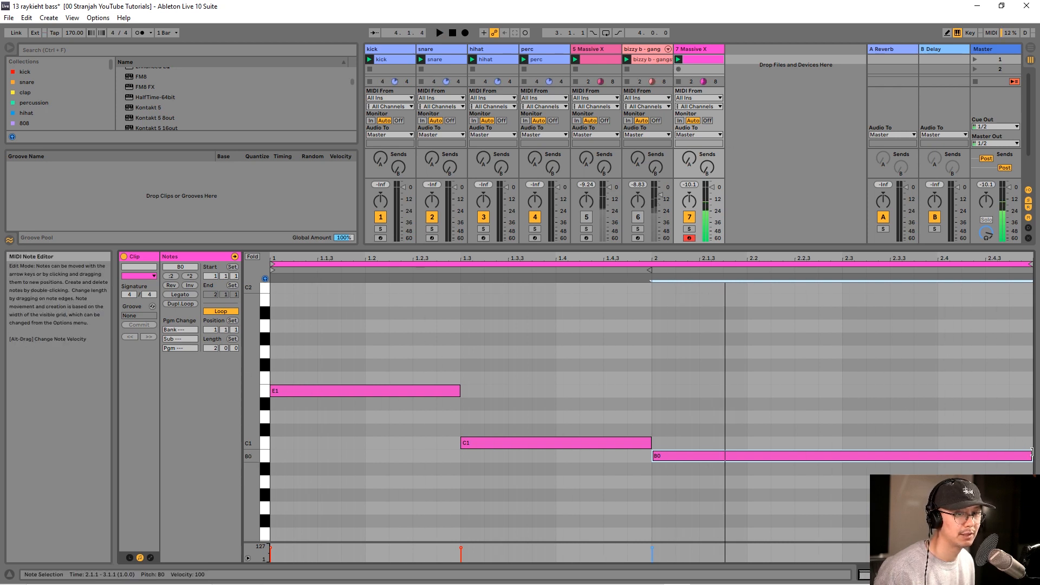
pyautogui.moveTo(1035, 455); pyautogui.dragTo(1022, 456)
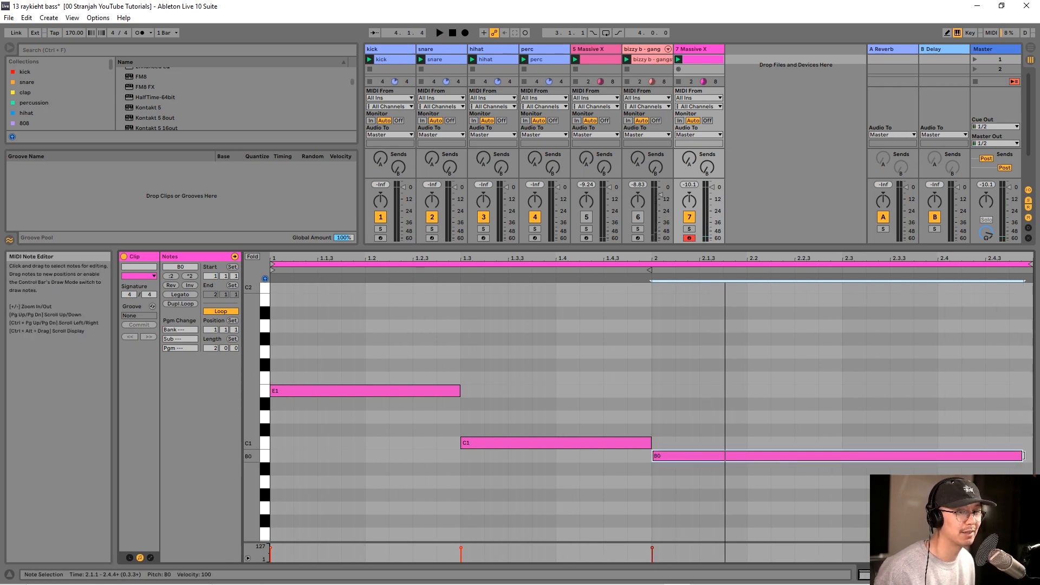
# Reactivate track 6 and play the new bass line together with it.
pyautogui.click(915, 355)
pyautogui.moveTo(984, 395); pyautogui.dragTo(1028, 467)
pyautogui.click(639, 219)
pyautogui.press('space')
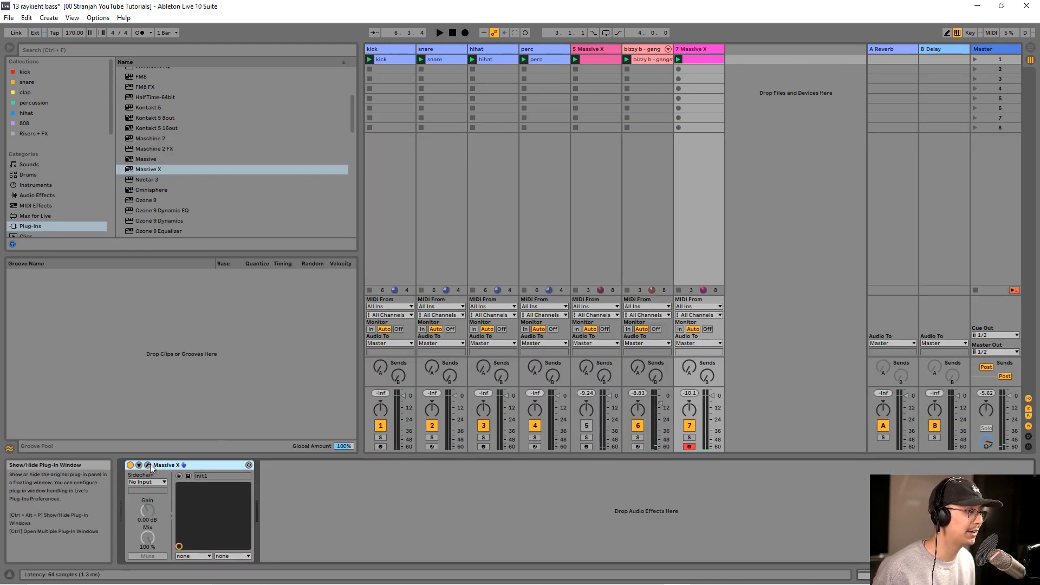
# Reopen Massive X on track 7 and set insert C to Distortion in Hardclip mode.
pyautogui.click(147, 465)
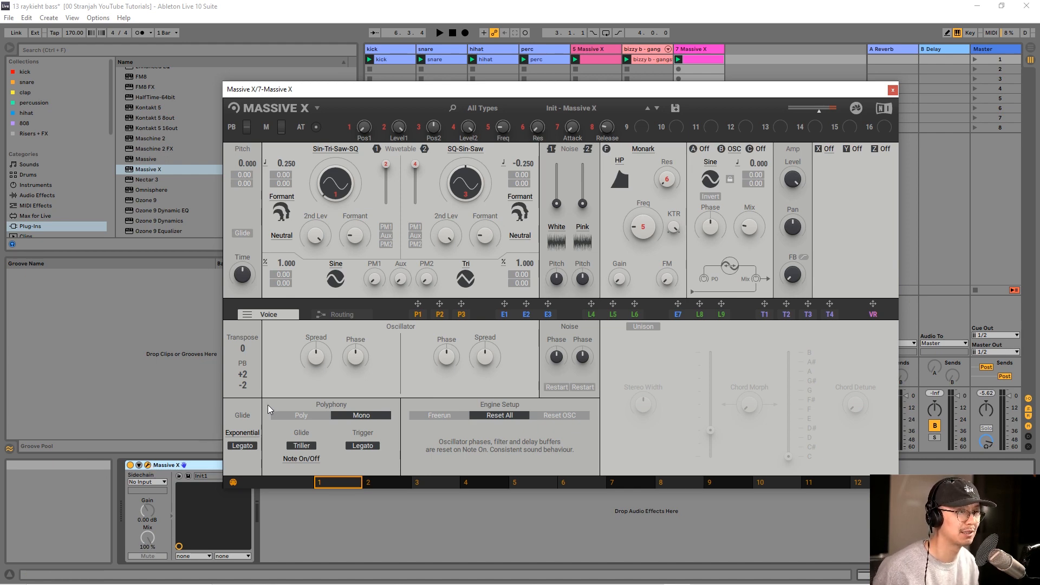
pyautogui.click(761, 148)
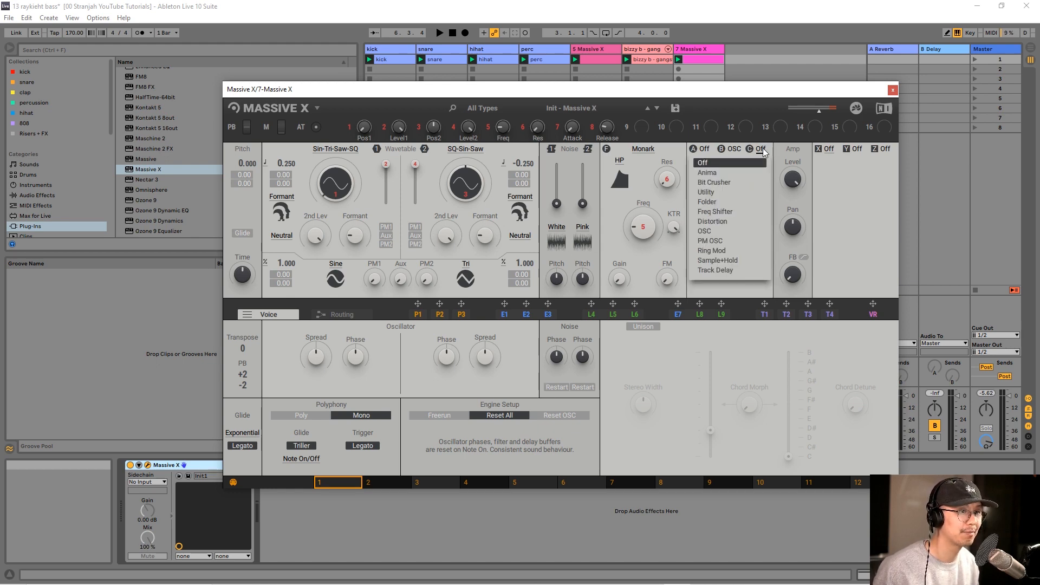
pyautogui.click(704, 220)
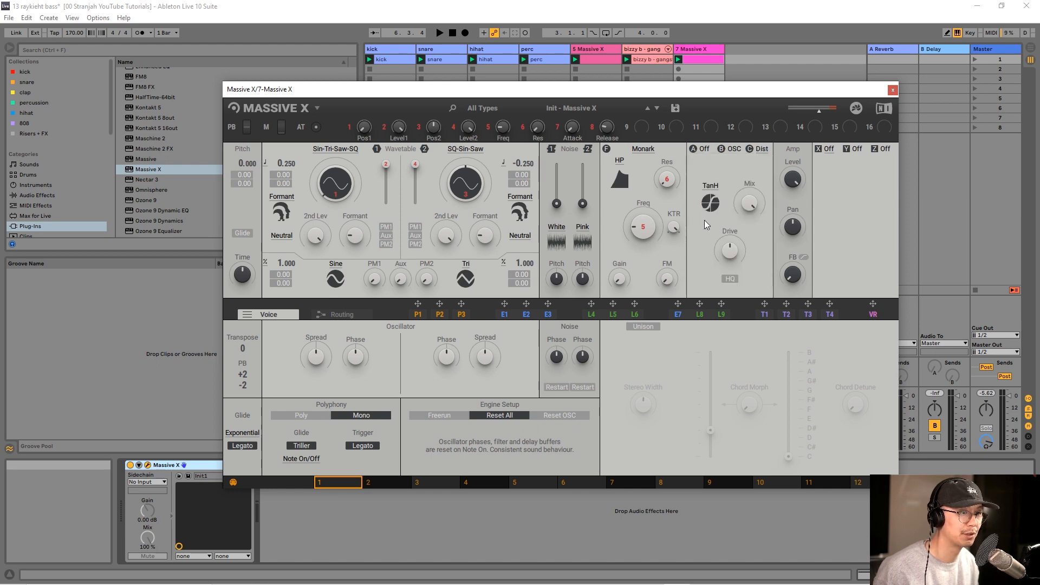
pyautogui.click(708, 187)
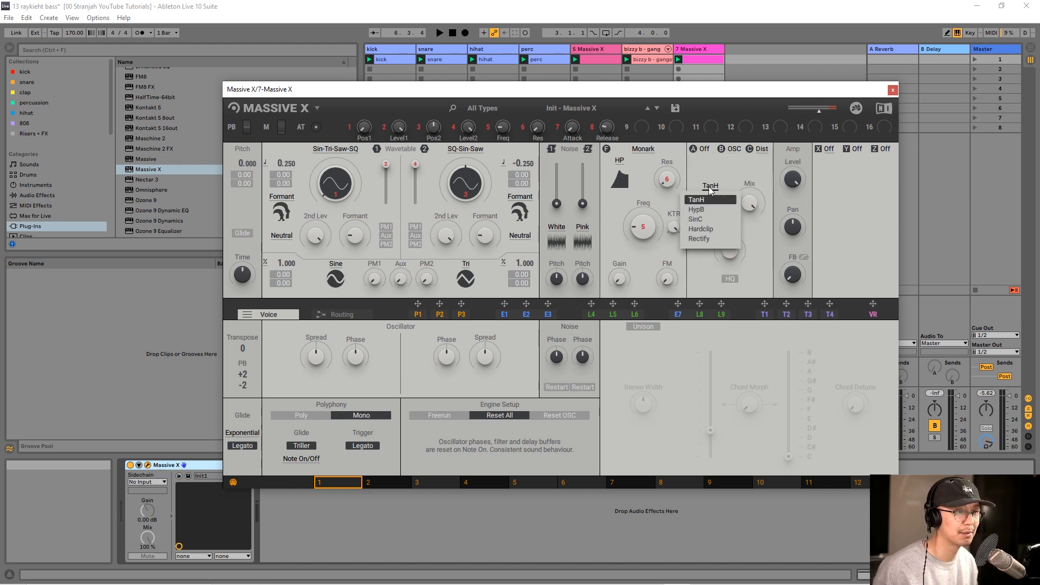
pyautogui.click(717, 229)
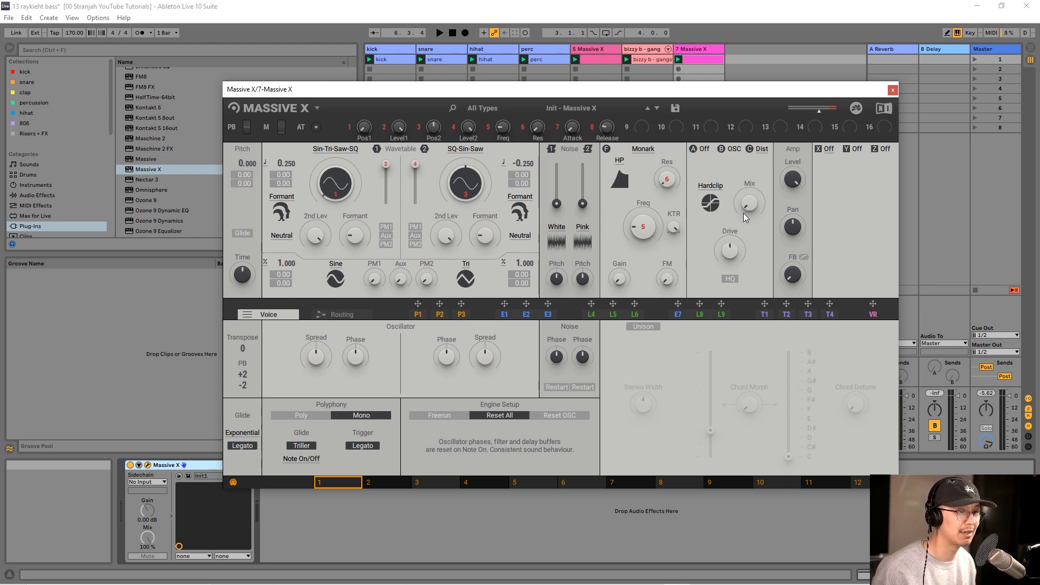
# Turn the Hardclip distortion's mix fully up, raise its drive to about two o'clock, and play the clips.
pyautogui.moveTo(749, 204); pyautogui.dragTo(749, 130)
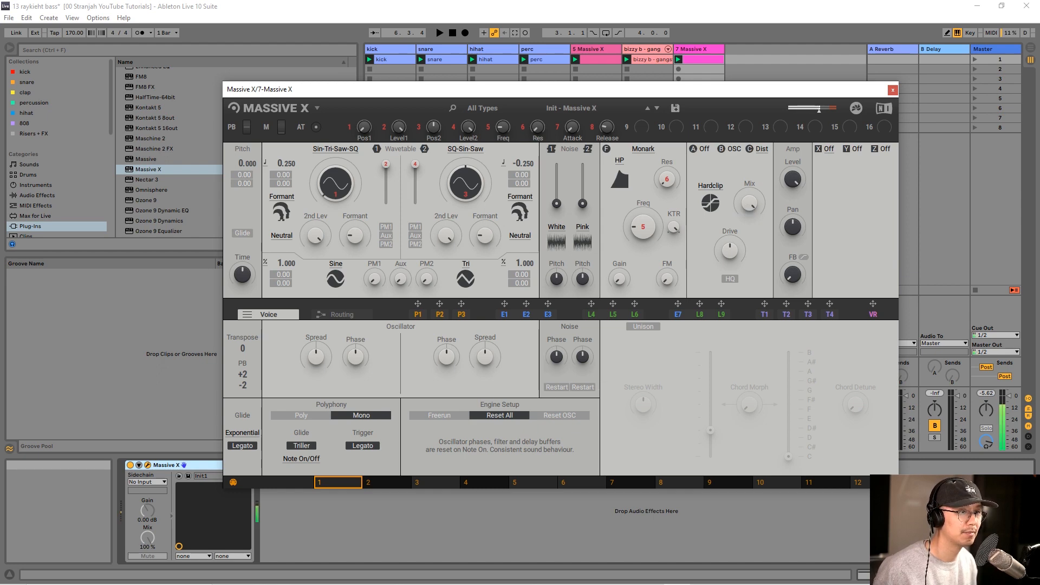
pyautogui.moveTo(749, 203); pyautogui.dragTo(749, 149)
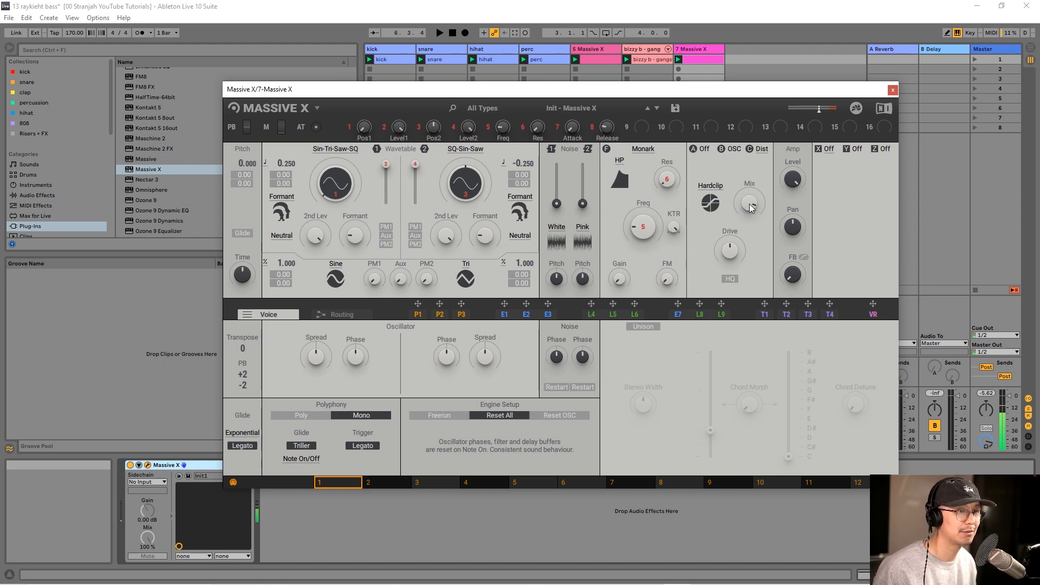
pyautogui.moveTo(728, 247)
pyautogui.mouseDown()
pyautogui.moveTo(729, 292)
pyautogui.moveTo(730, 247)
pyautogui.mouseUp()
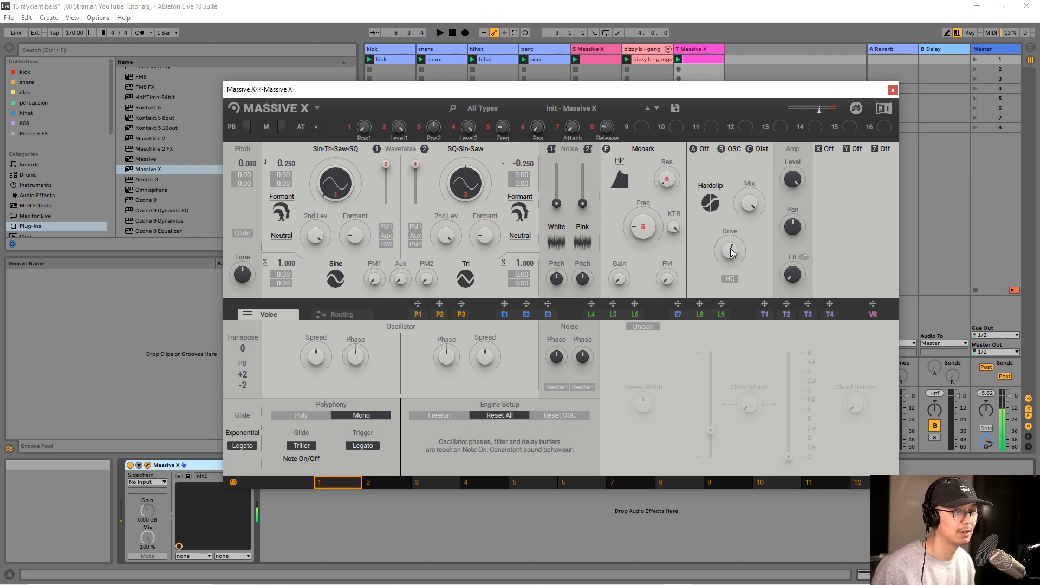
pyautogui.press('space')
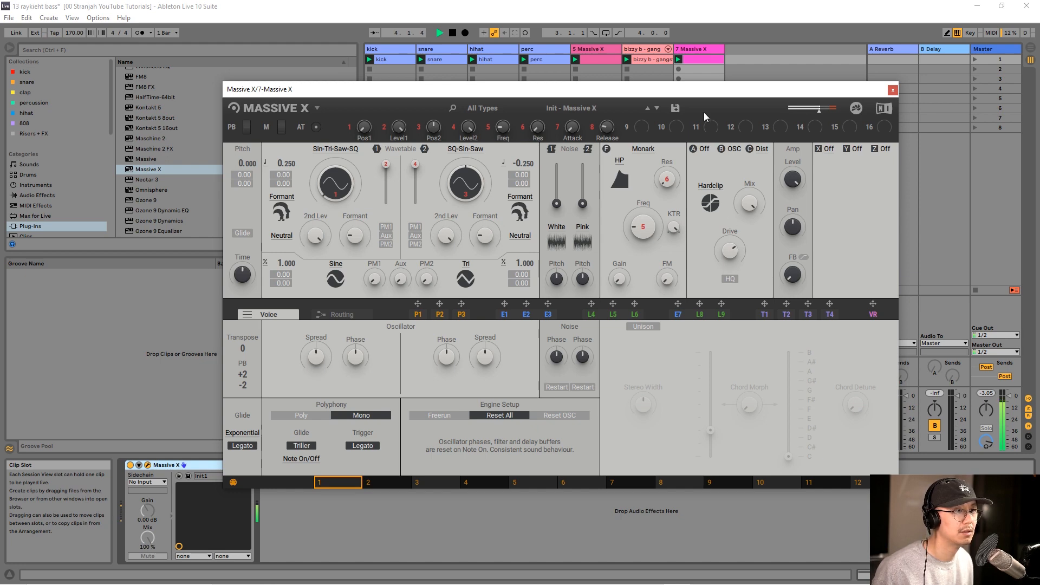
# Move the synth window clear of the mixer and lower track 7's volume to about -7.5 dB.
pyautogui.moveTo(700, 88); pyautogui.dragTo(417, 80)
pyautogui.press('space')
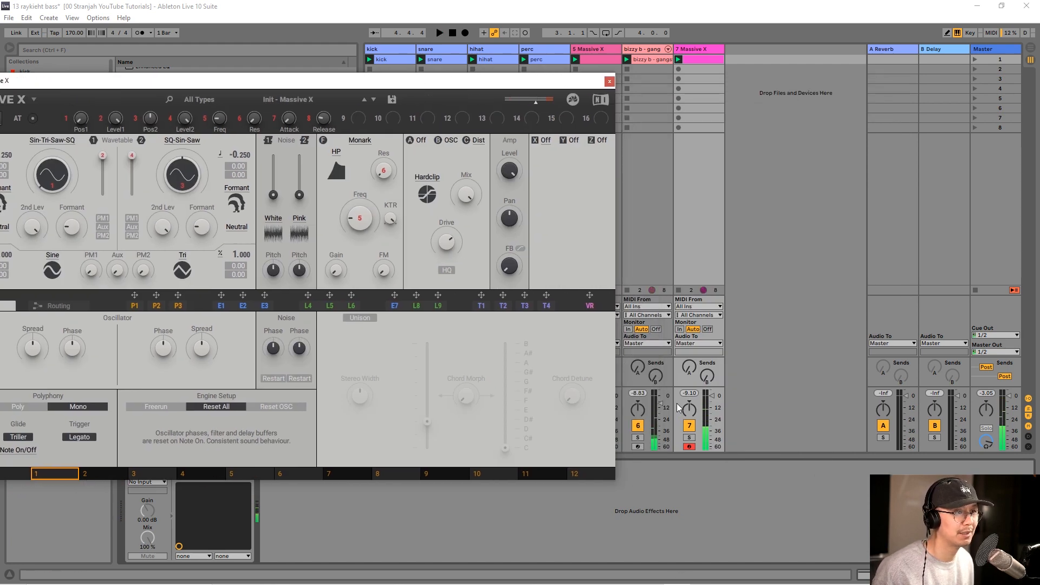
pyautogui.press('space')
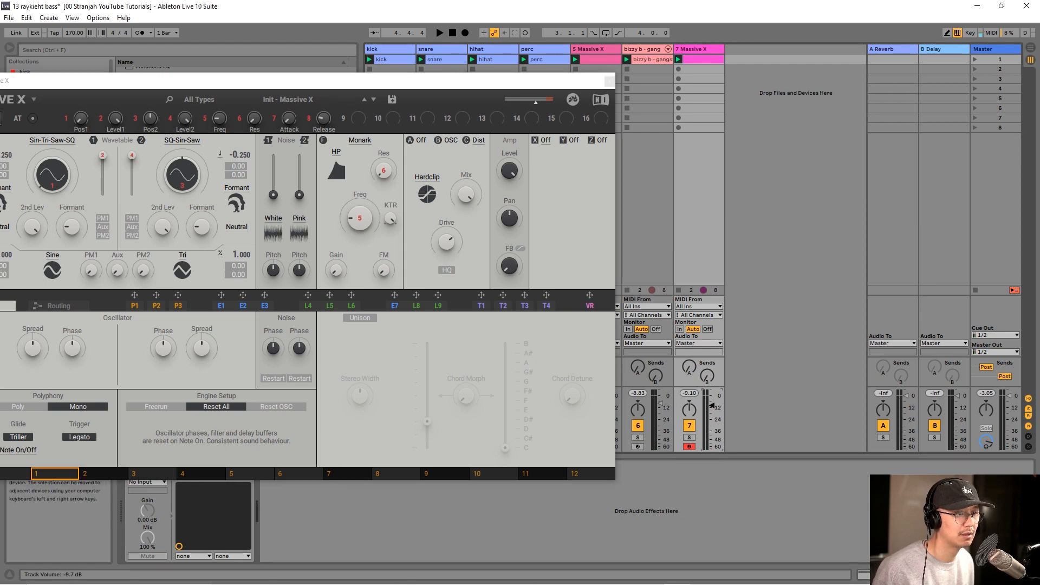
pyautogui.moveTo(712, 403); pyautogui.dragTo(712, 414)
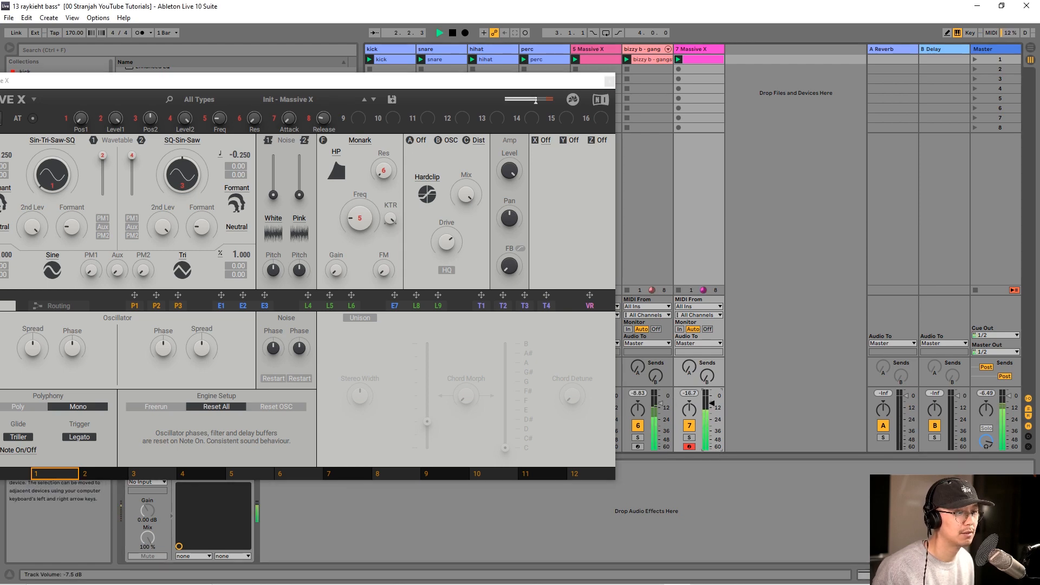
# Move the synth window back to the centre and fine-tune the Hardclip drive to just past two o'clock.
pyautogui.moveTo(466, 87); pyautogui.dragTo(754, 61)
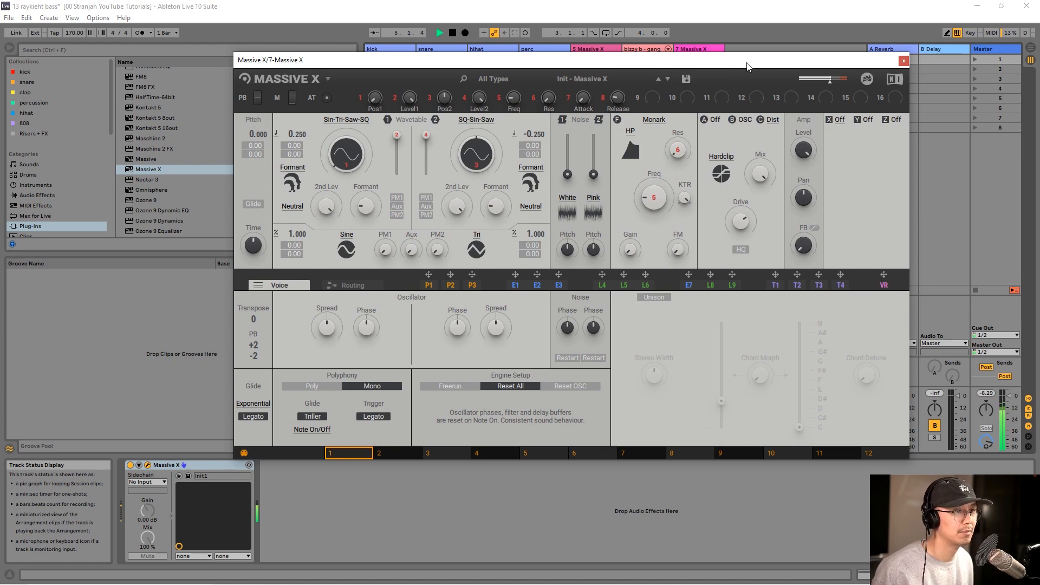
pyautogui.moveTo(751, 212); pyautogui.dragTo(752, 203)
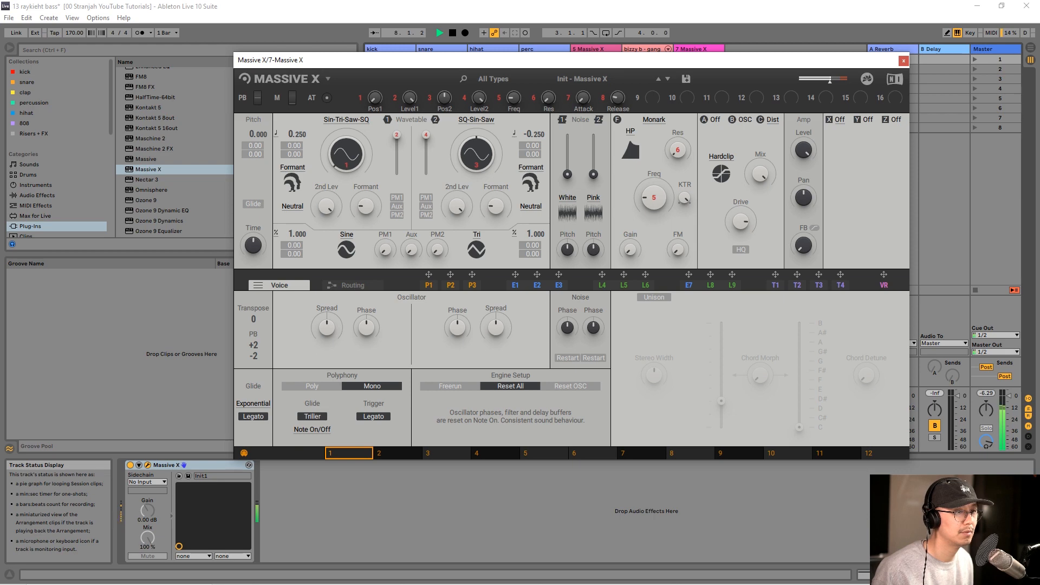
pyautogui.press('space')
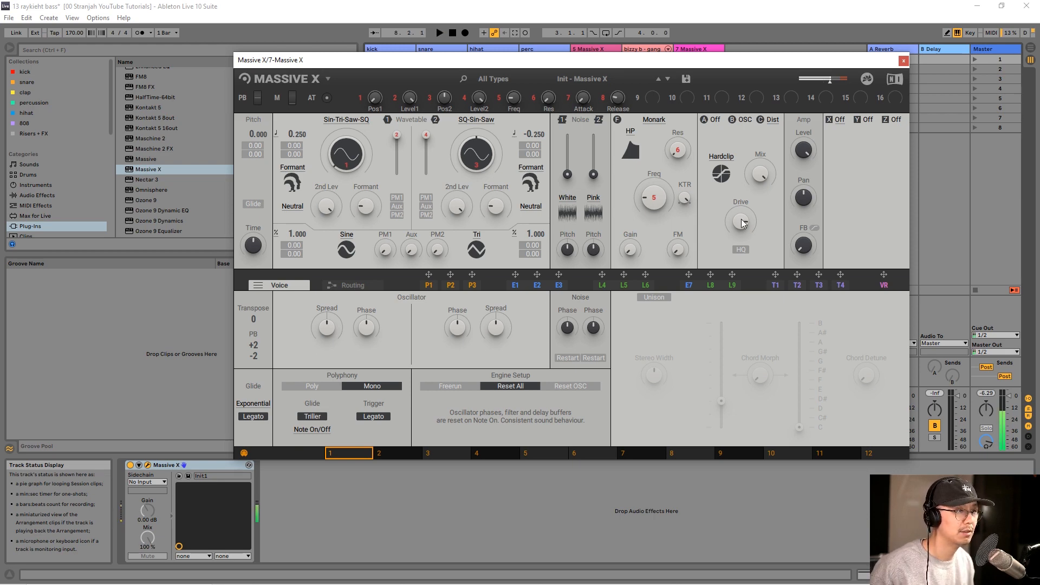
pyautogui.moveTo(742, 223); pyautogui.dragTo(742, 231)
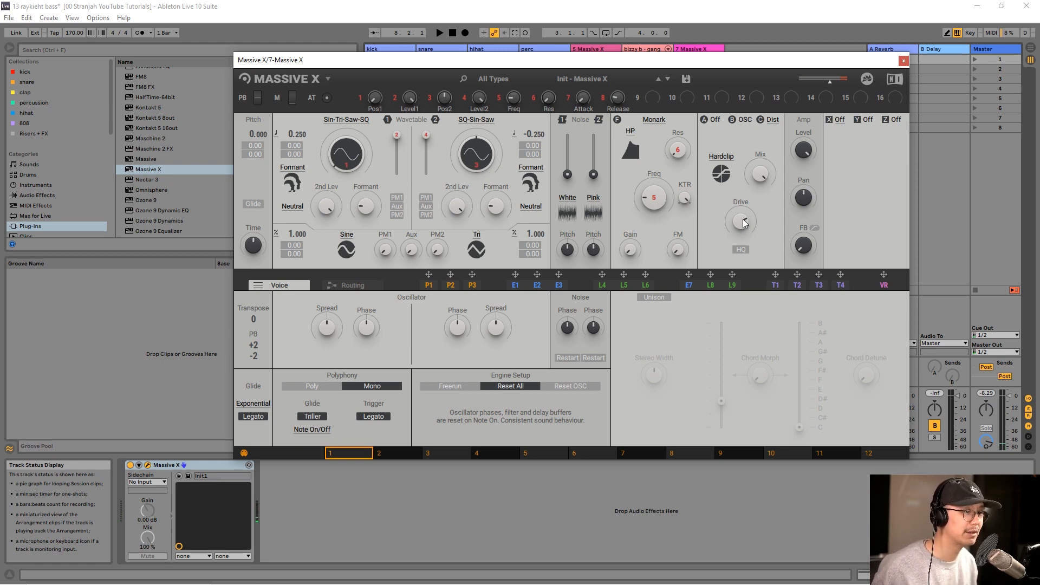
# Enable three-voice Unison in Spread mode, lower the spread amount slightly, and set the stereo width to about ten o'clock.
pyautogui.click(662, 299)
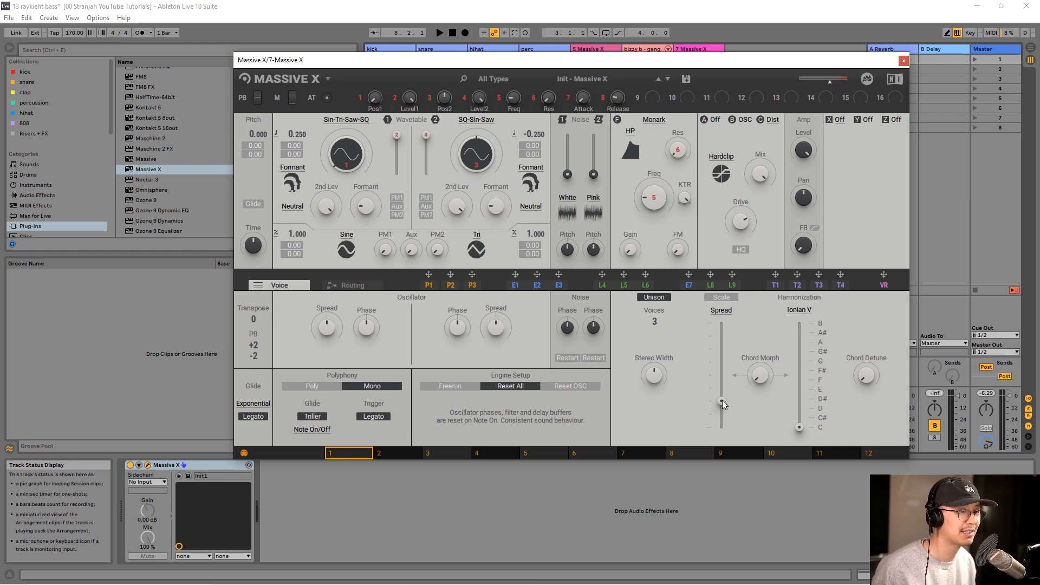
pyautogui.moveTo(722, 399)
pyautogui.mouseDown()
pyautogui.moveTo(722, 431)
pyautogui.moveTo(722, 406)
pyautogui.mouseUp()
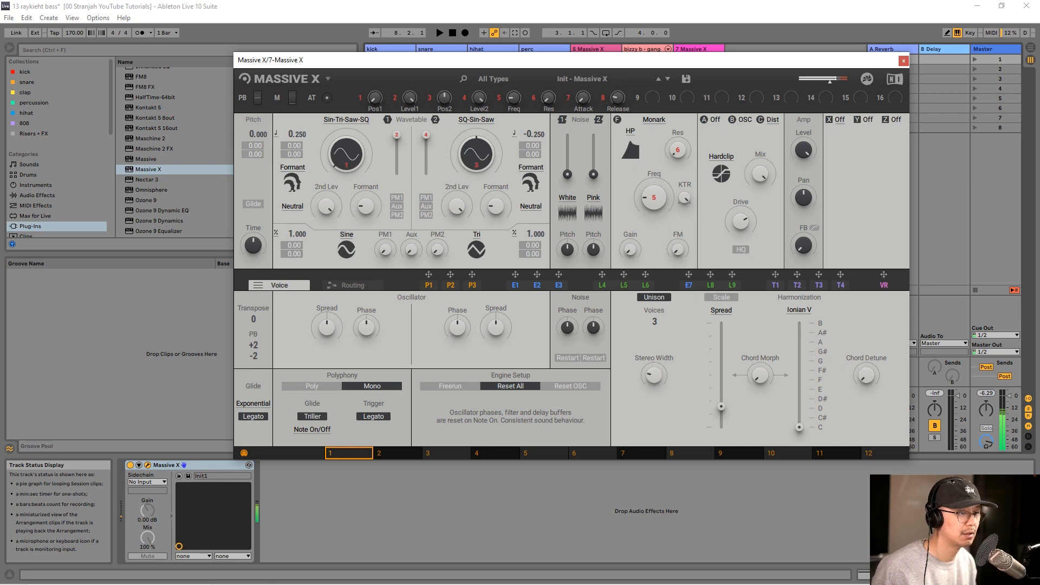
pyautogui.moveTo(721, 406); pyautogui.dragTo(722, 379)
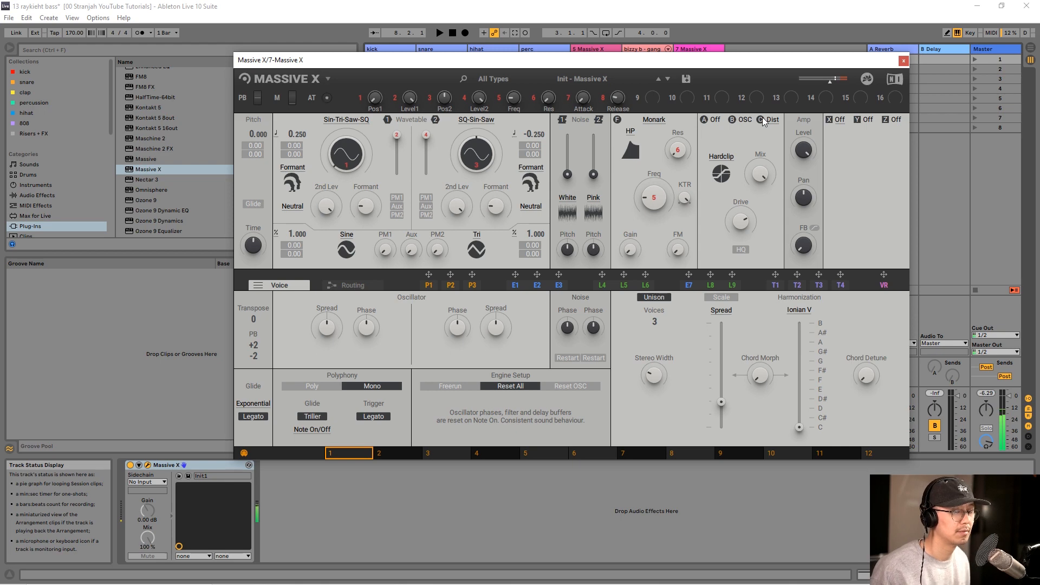
pyautogui.press('space')
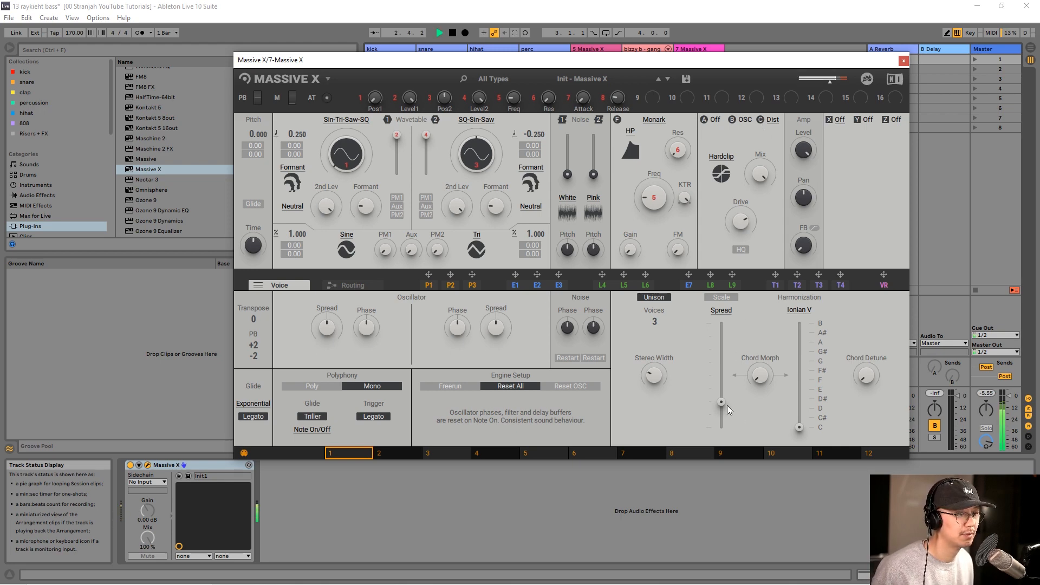
pyautogui.moveTo(721, 409); pyautogui.dragTo(721, 409)
pyautogui.moveTo(659, 374); pyautogui.dragTo(658, 374)
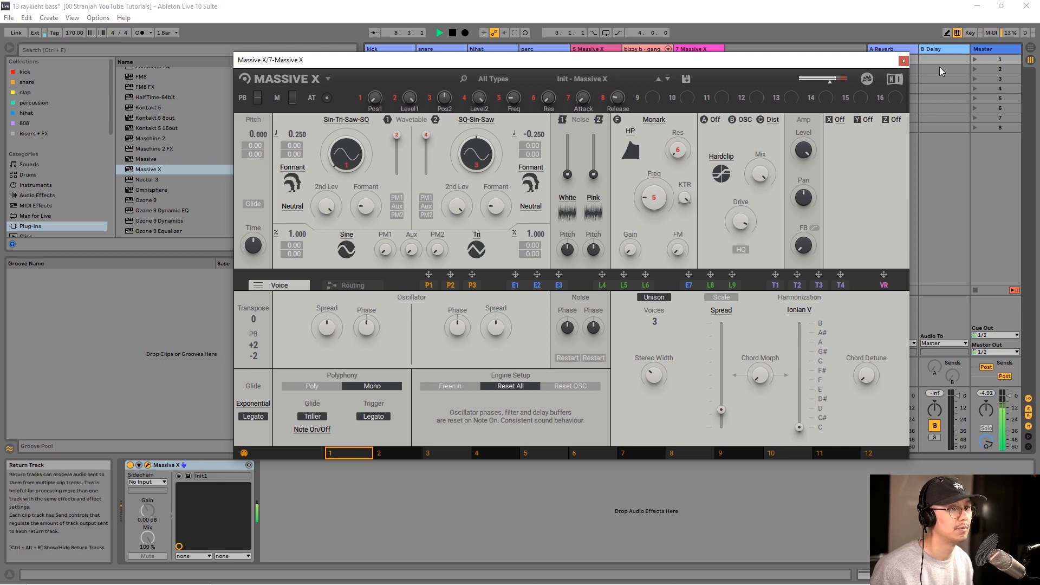
# Close the synth window to audition the bass in the session, reopen it, and stop playback.
pyautogui.click(903, 62)
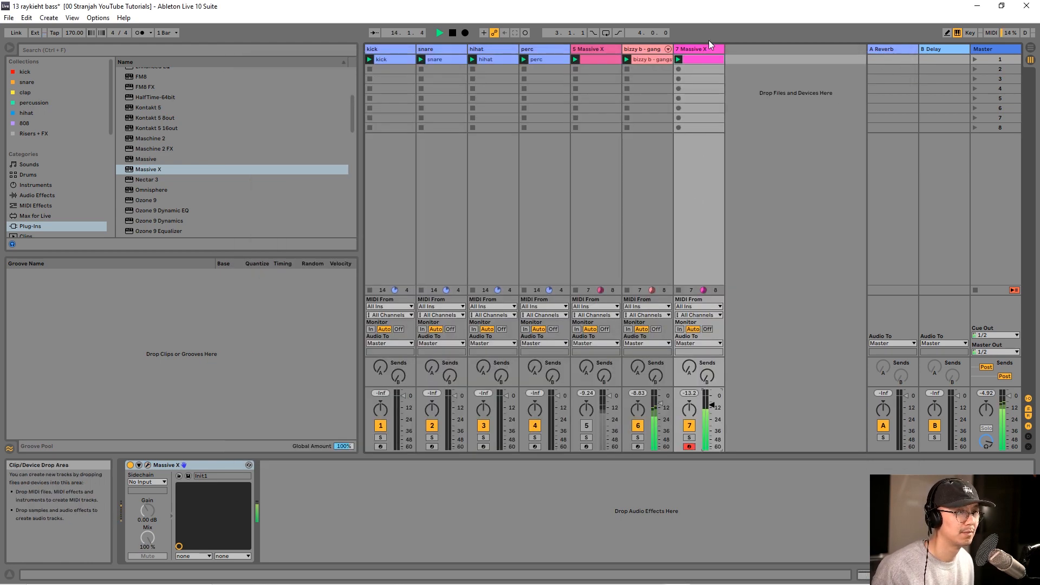
pyautogui.click(148, 466)
pyautogui.press('space')
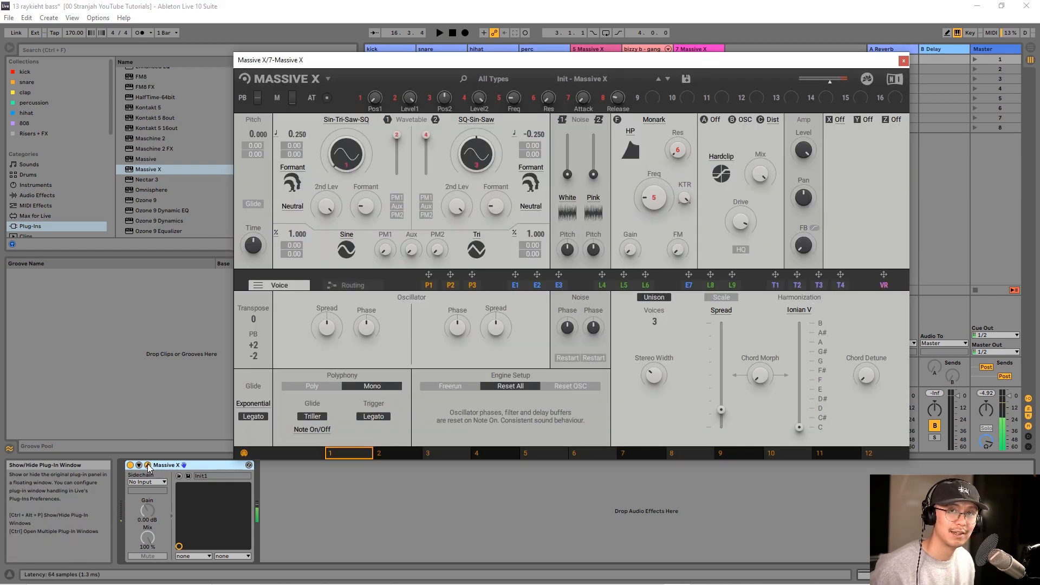